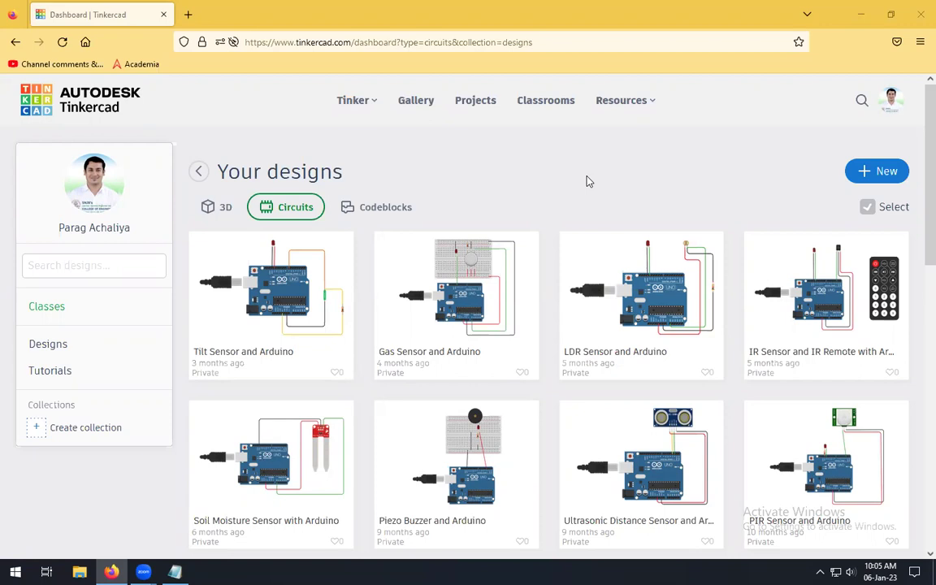
Create a new circuit design from the designs page and dismiss the micro:bit component notice
left_click(65, 351)
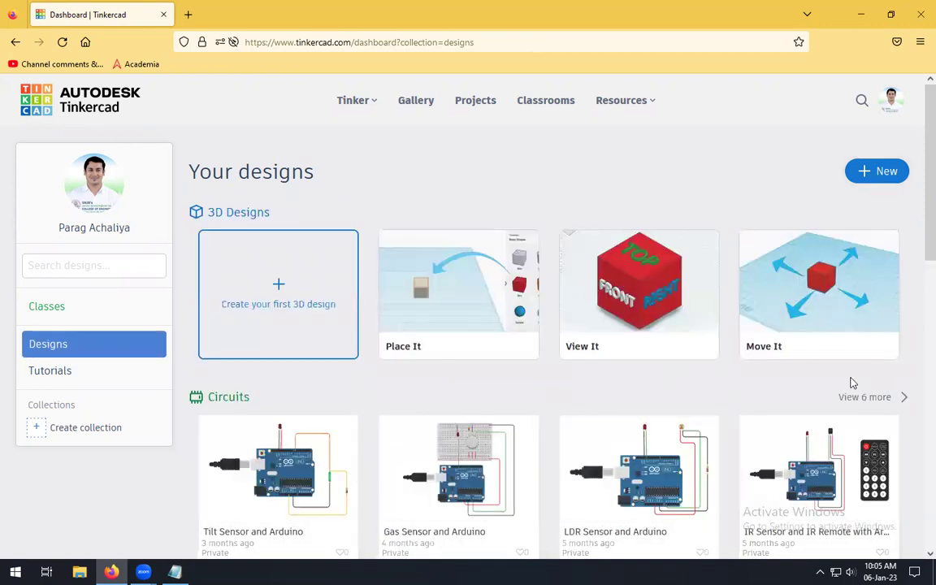
left_click(877, 173)
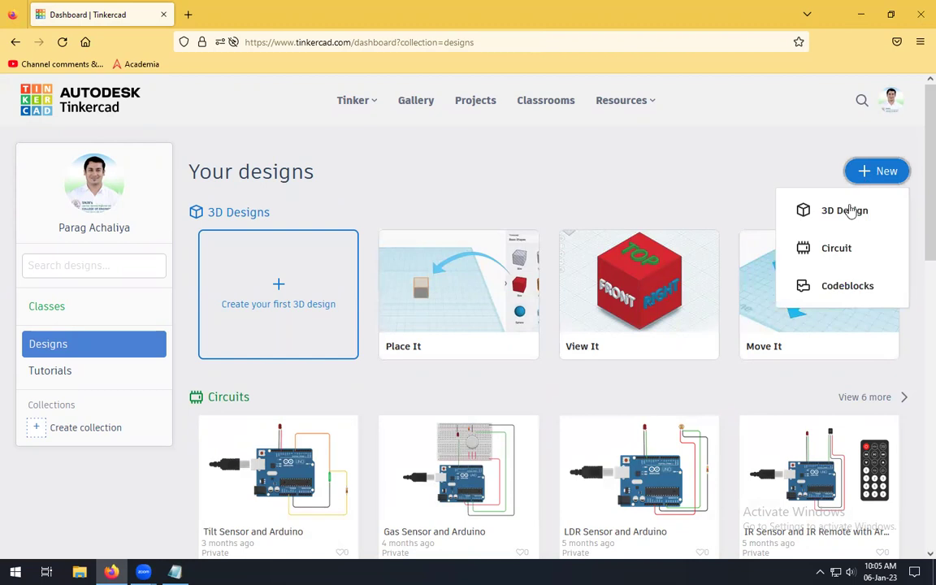
left_click(836, 249)
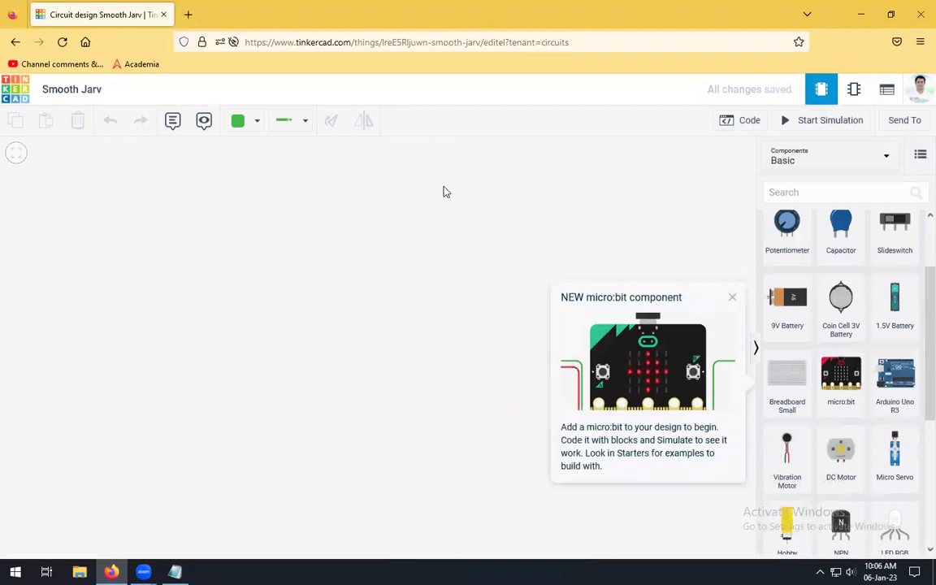
left_click(732, 297)
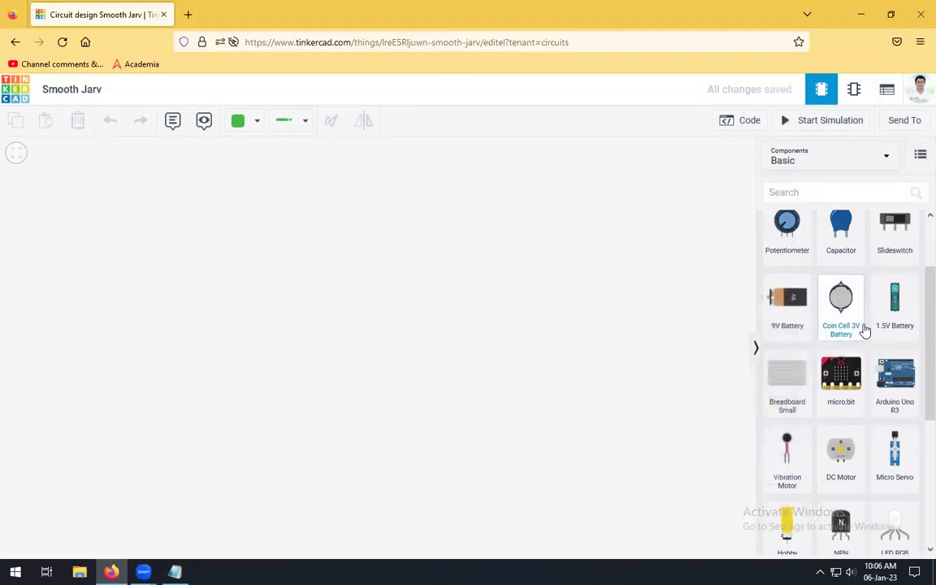
Search the component library for arduino and place an Arduino Uno R3 on the workplane
scroll(857, 328, "up", 2)
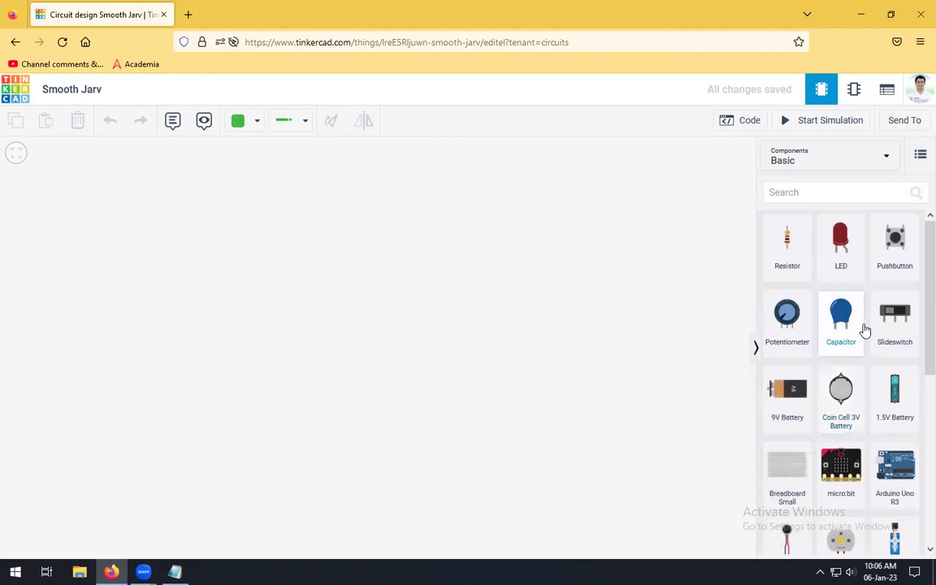
left_click(818, 187)
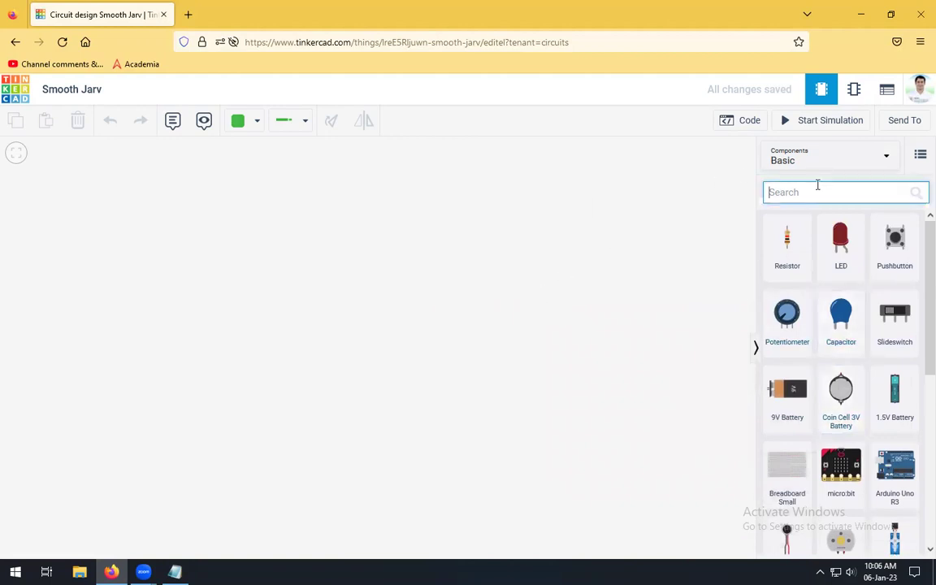
type("ardu")
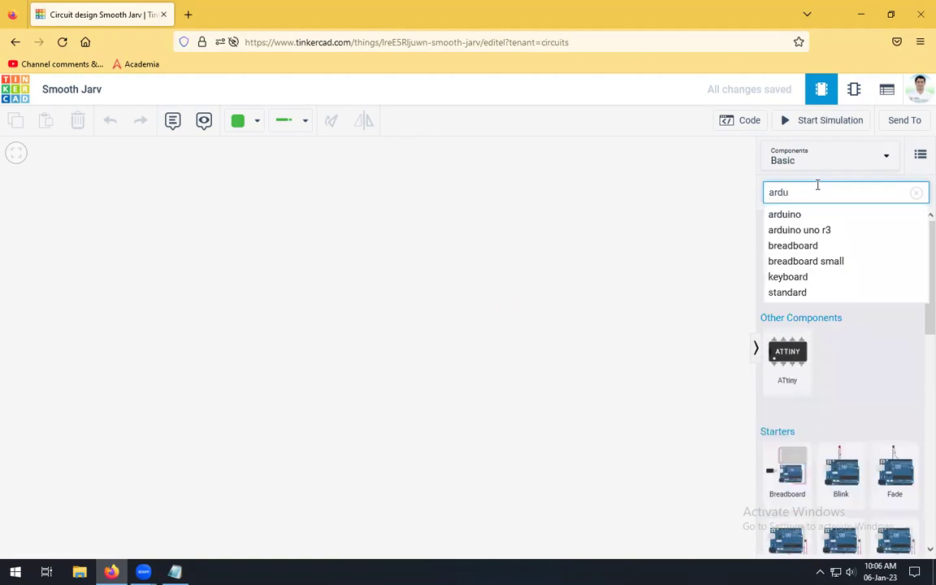
left_click(814, 216)
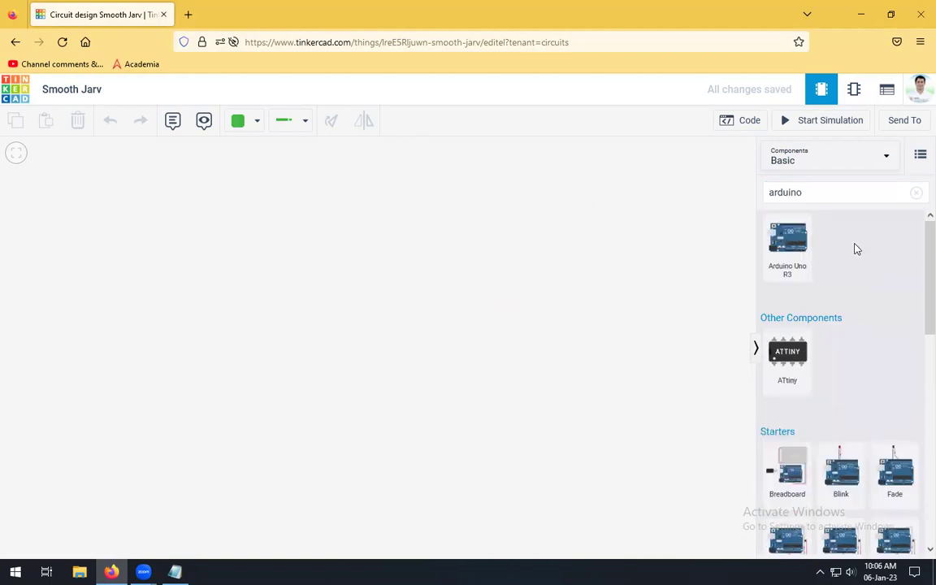
left_click(792, 260)
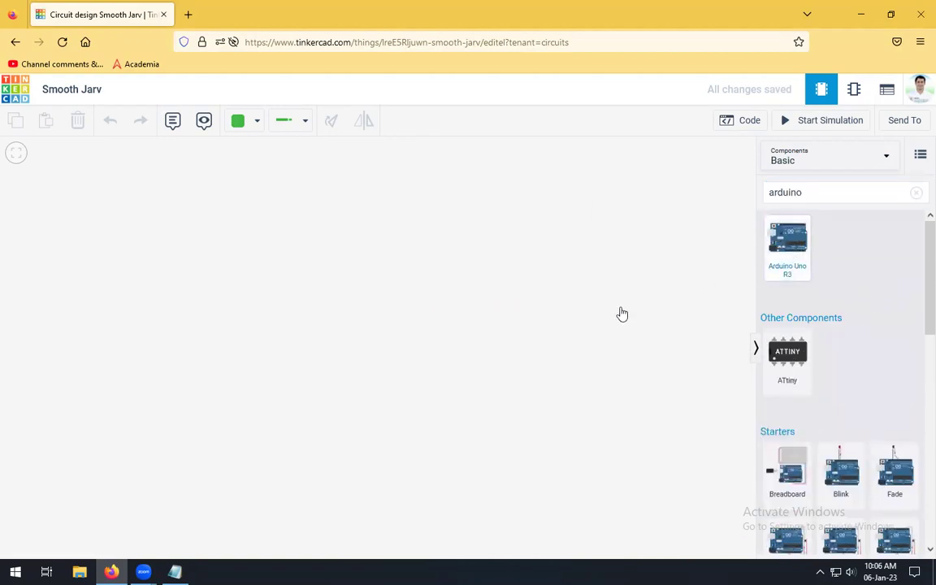
left_click(365, 349)
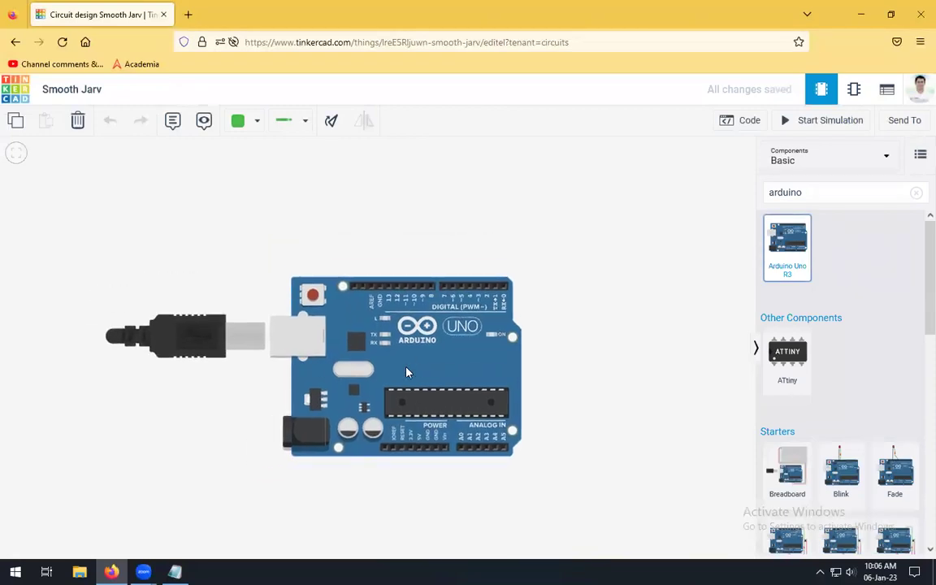
Rotate the Arduino Uno R3 clockwise by 90 degrees so its USB cable points up, then deselect it
left_click(330, 122)
left_click(331, 123)
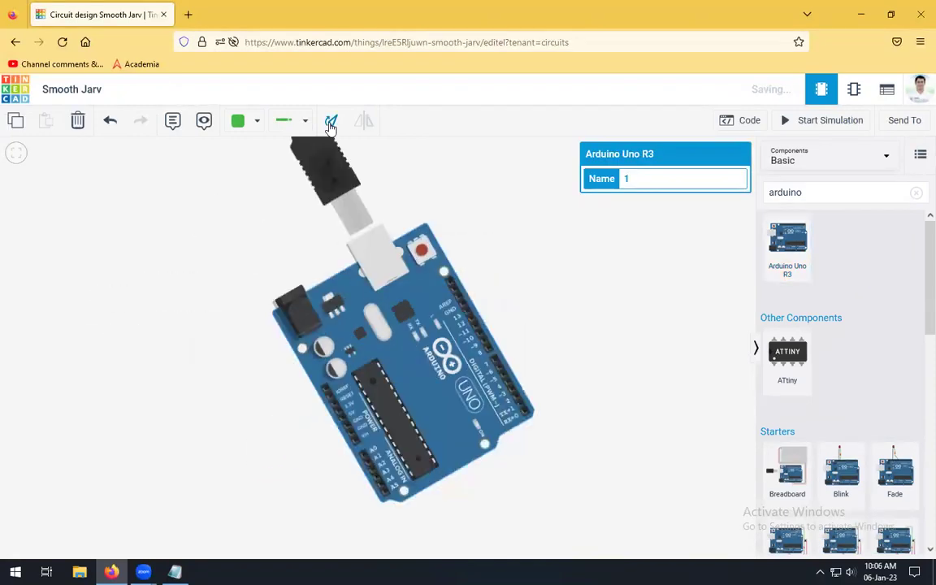
left_click(331, 124)
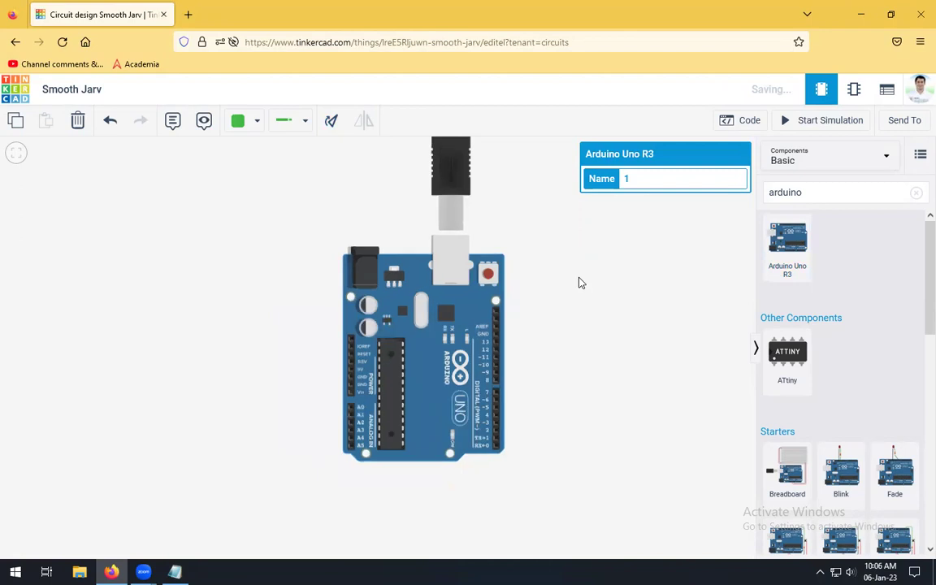
left_click(489, 343)
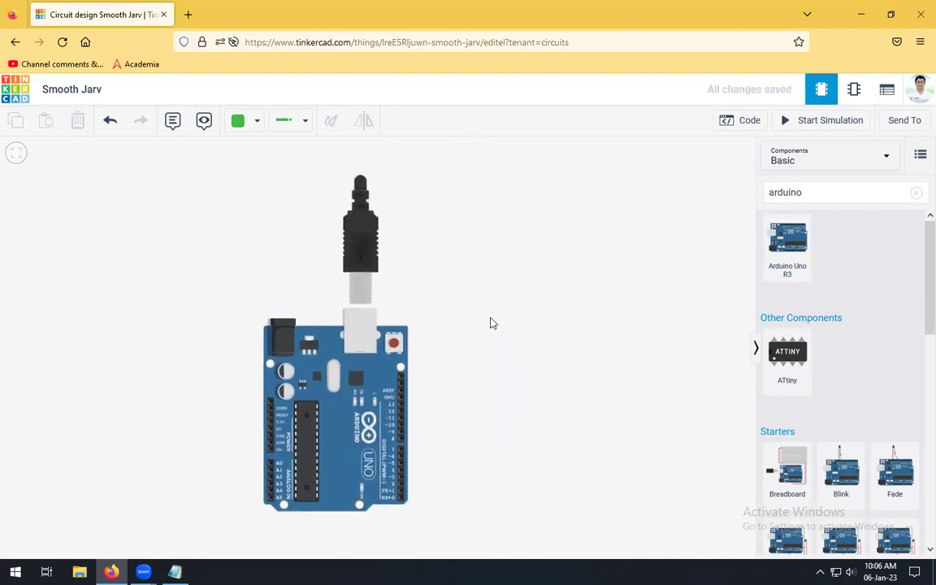
Clear the component search and place a red LED to the right of the Arduino board
left_click(917, 193)
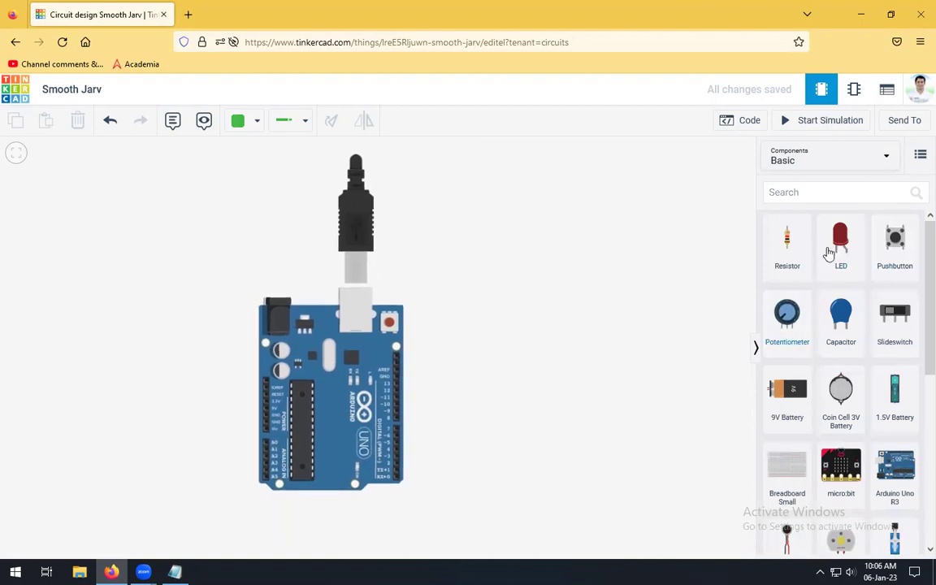
left_click_drag(840, 259, 507, 352)
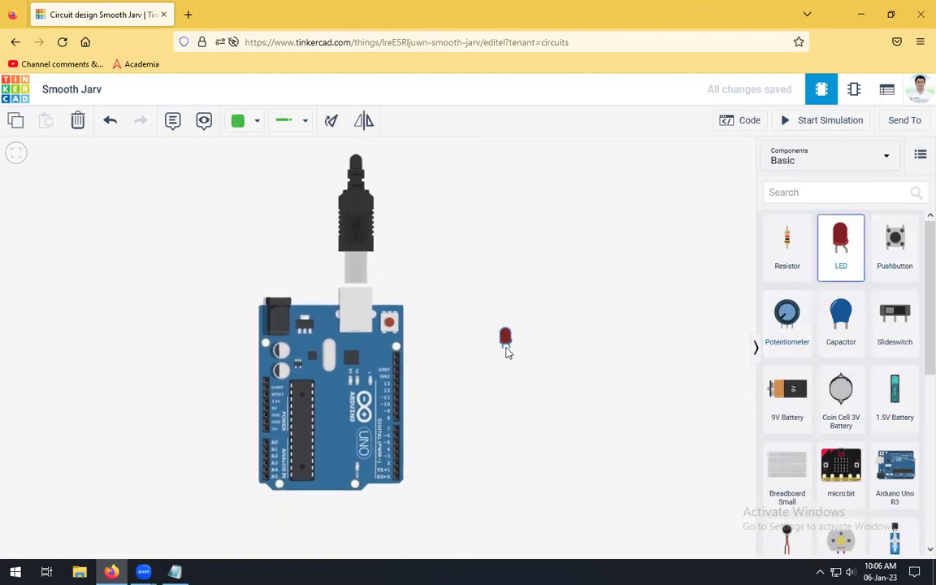
left_click(803, 192)
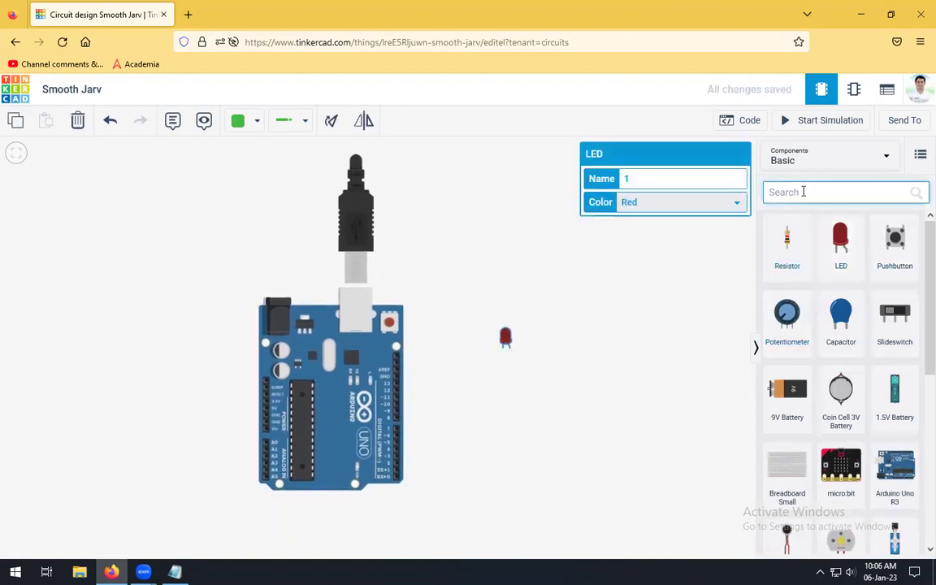
Show all components, search for force, and place a Force Sensor to the left of the Arduino board
left_click(827, 158)
left_click(801, 182)
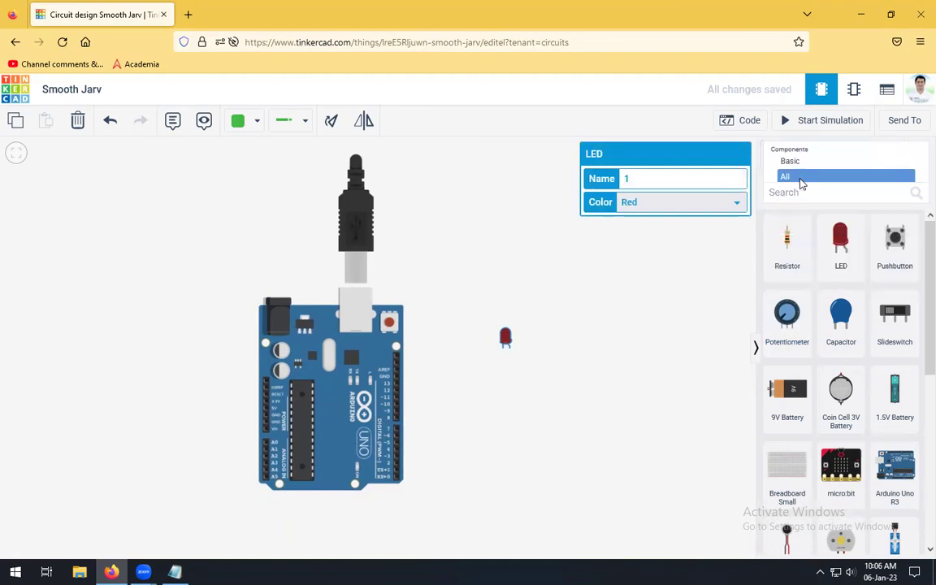
left_click(798, 193)
type("force")
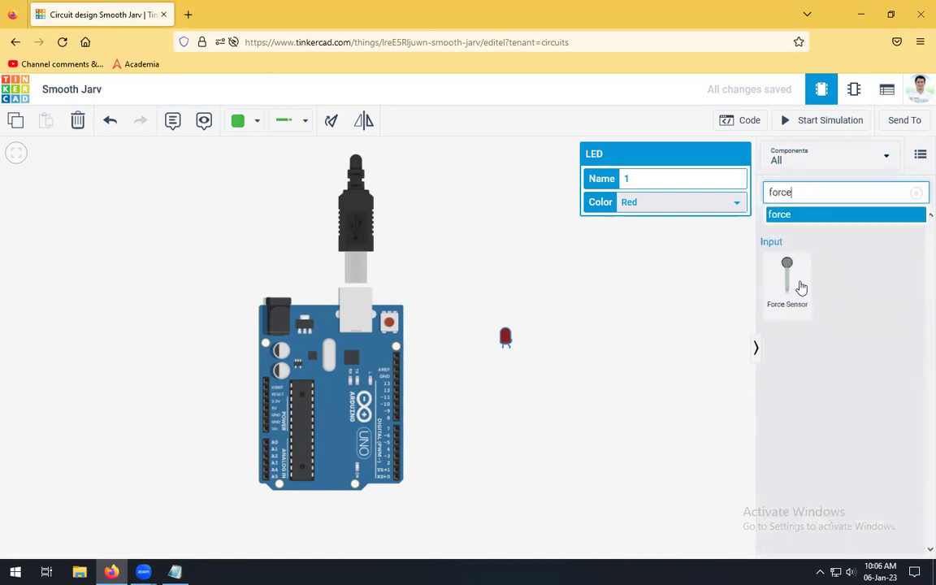
left_click_drag(800, 286, 122, 307)
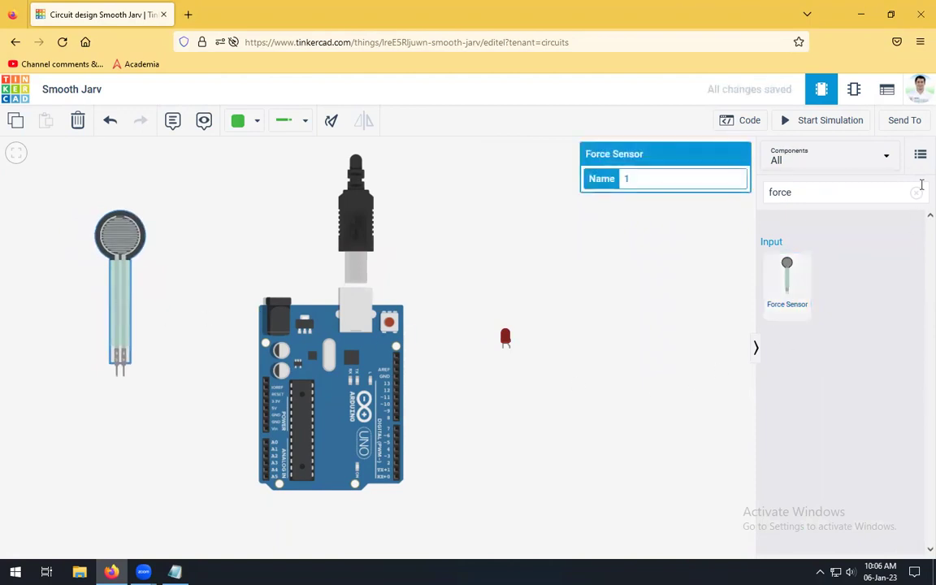
left_click(620, 288)
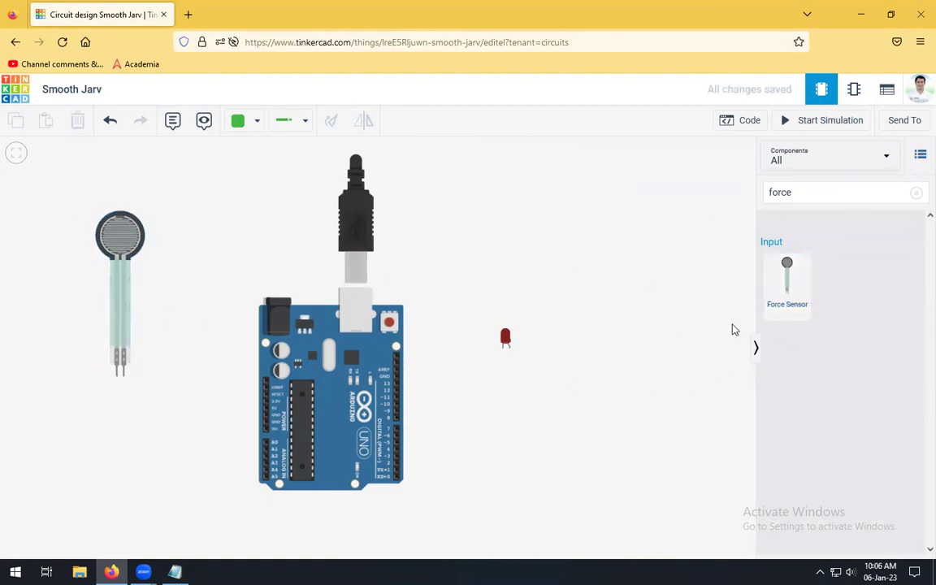
left_click(918, 193)
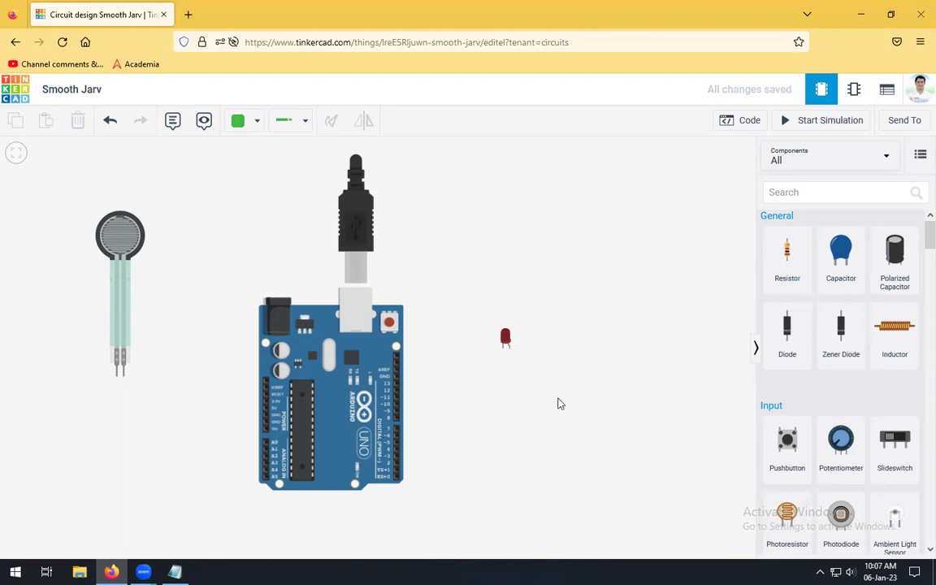
Wire the LED's anode to Arduino digital pin 13 with a green wire
left_click(509, 348)
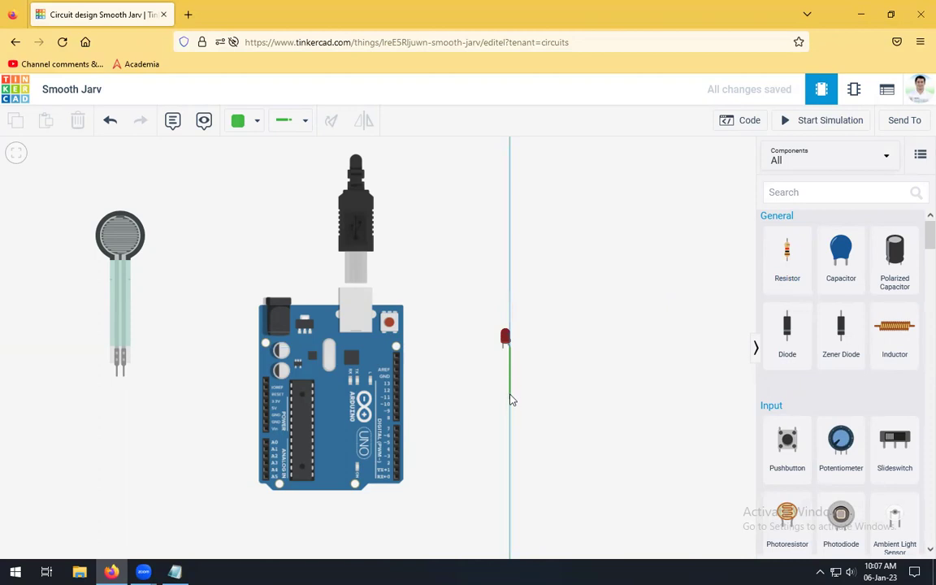
left_click(397, 387)
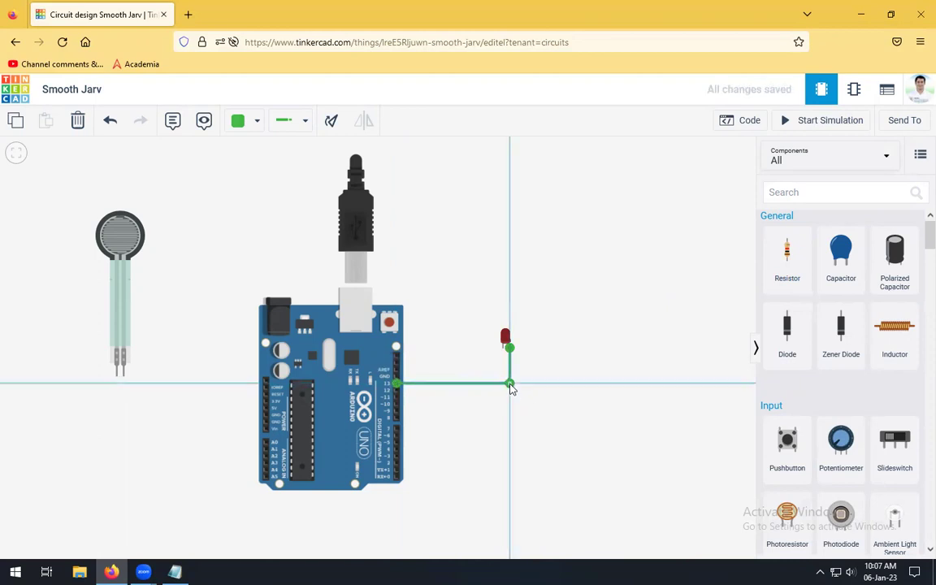
left_click(570, 378)
Connect the LED's cathode to the Arduino's GND pin above pin 13 with a black wire
left_click(305, 122)
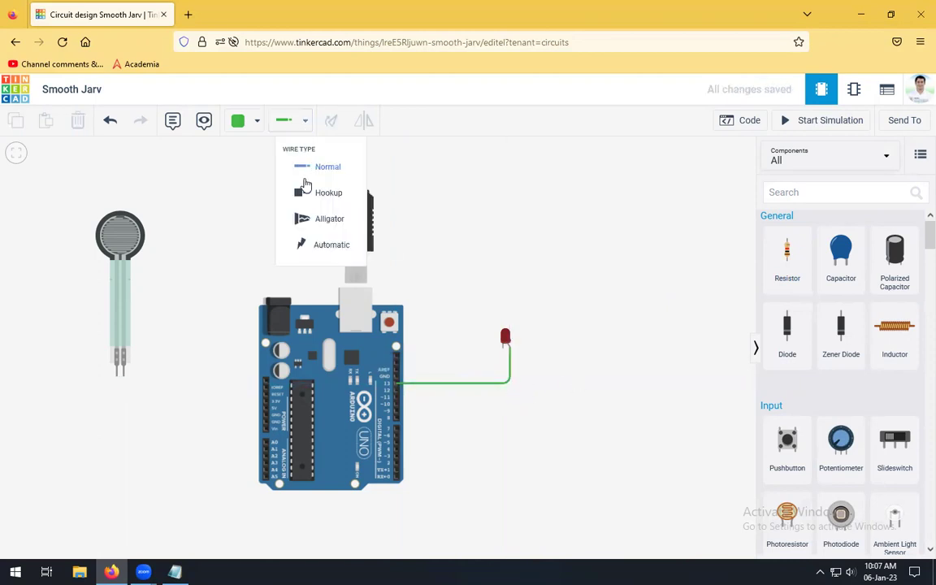
left_click(255, 122)
left_click(270, 164)
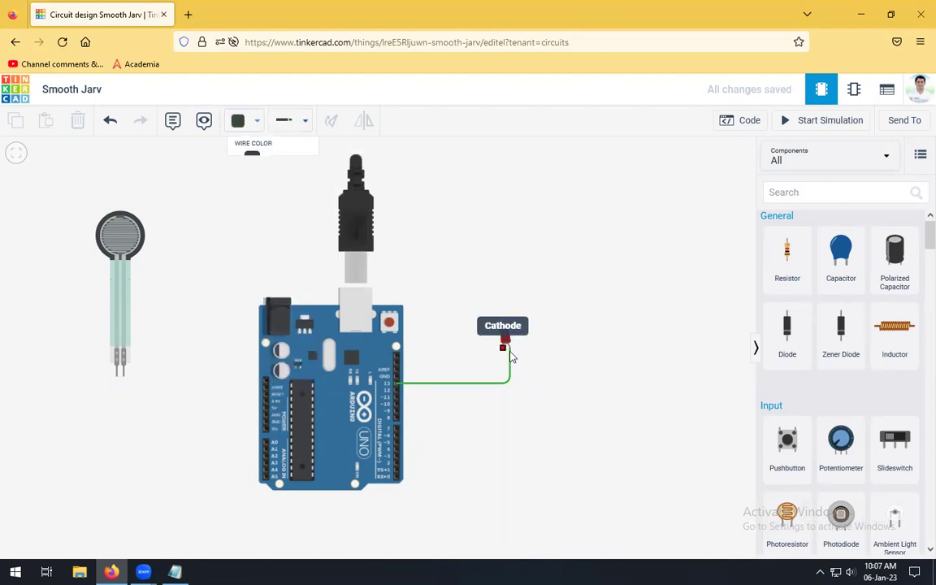
left_click(504, 347)
left_click(503, 377)
left_click(398, 376)
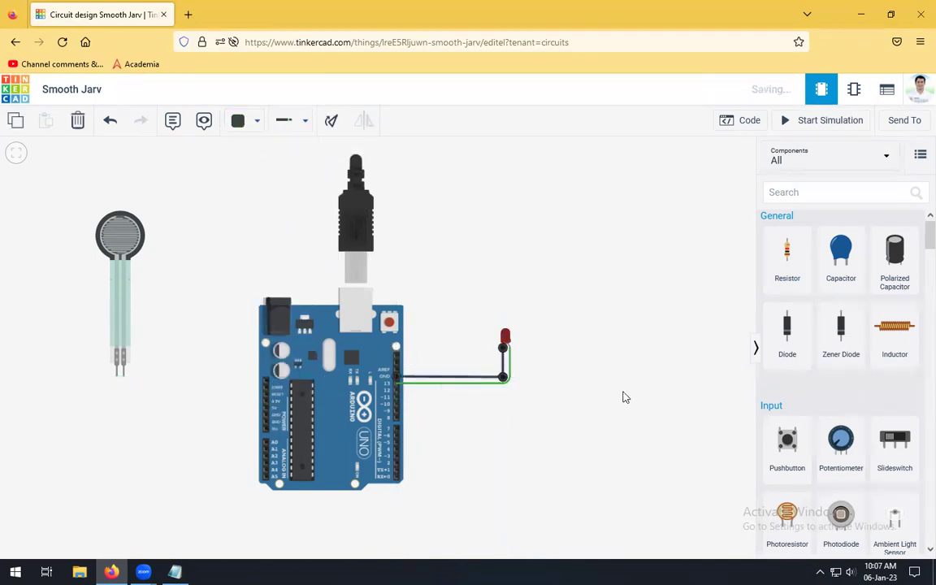
left_click(626, 397)
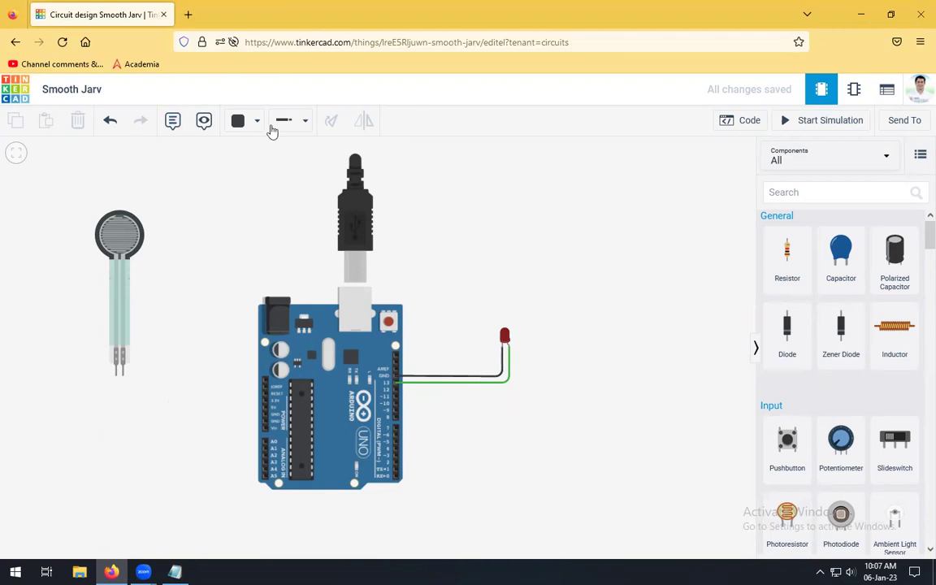
Connect the force sensor's left terminal to the Arduino's 5V pin with a green wire and straighten its bend
left_click(297, 121)
left_click(252, 120)
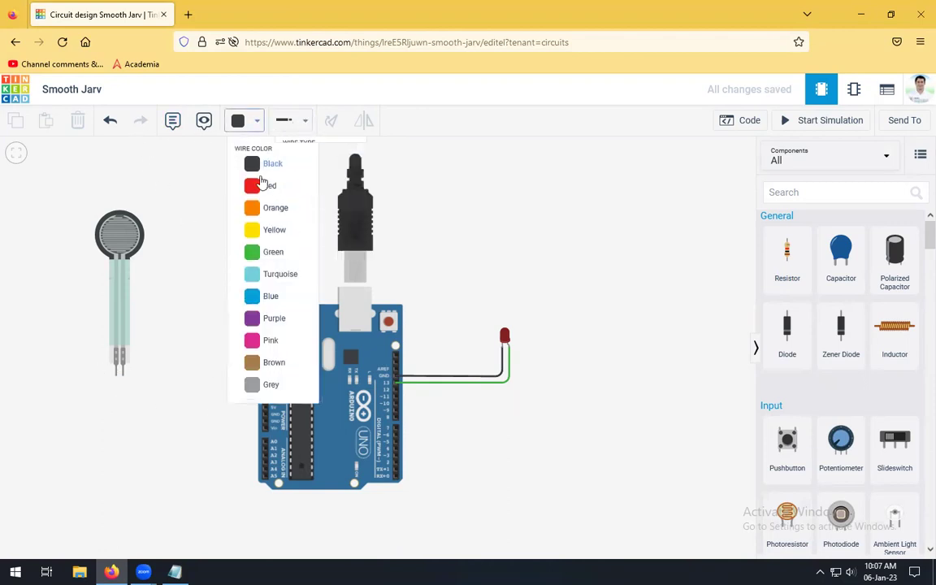
left_click(268, 251)
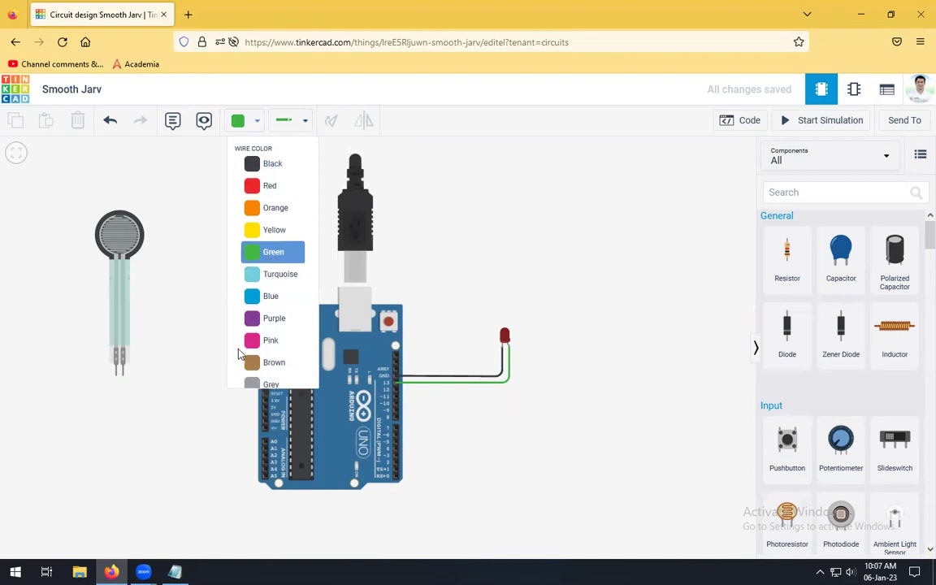
left_click(116, 376)
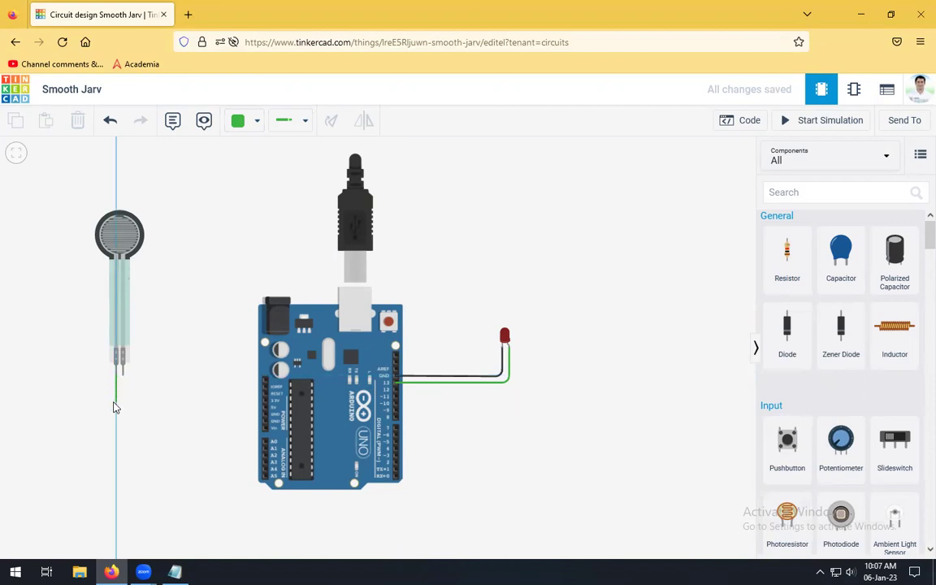
left_click(118, 420)
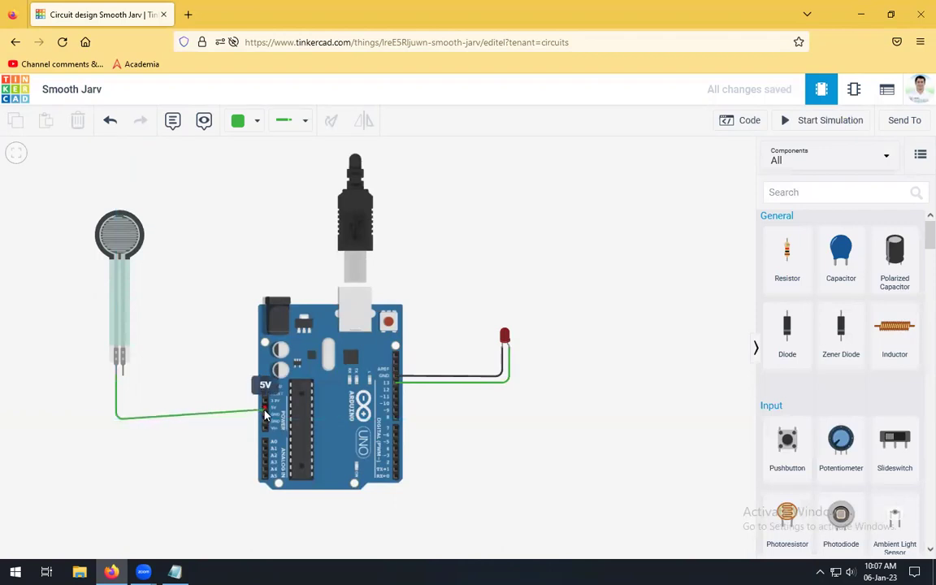
left_click(263, 409)
left_click_drag(115, 419, 116, 407)
left_click(169, 431)
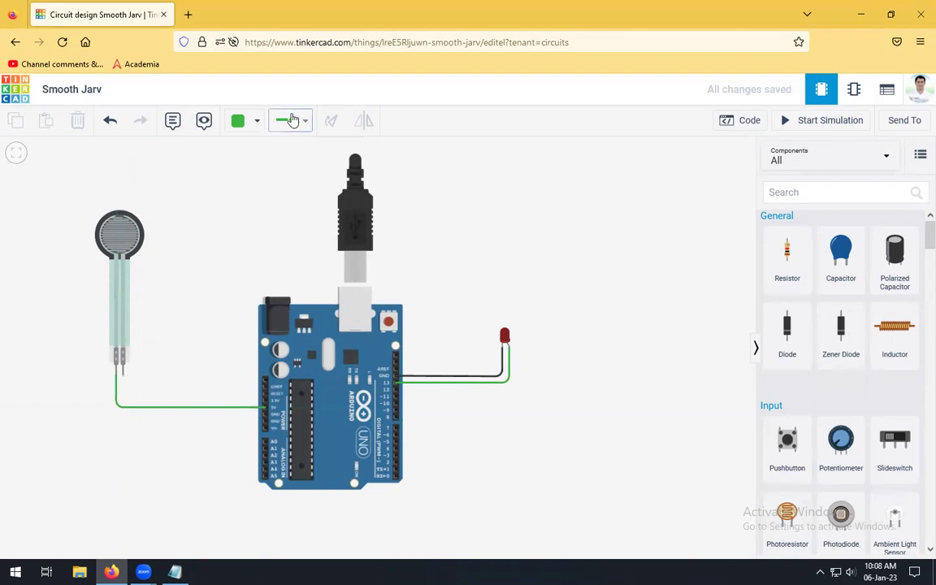
Connect the force sensor's right terminal to the Arduino's A0 pin with a red wire and straighten its bend
mouse_move(248, 126)
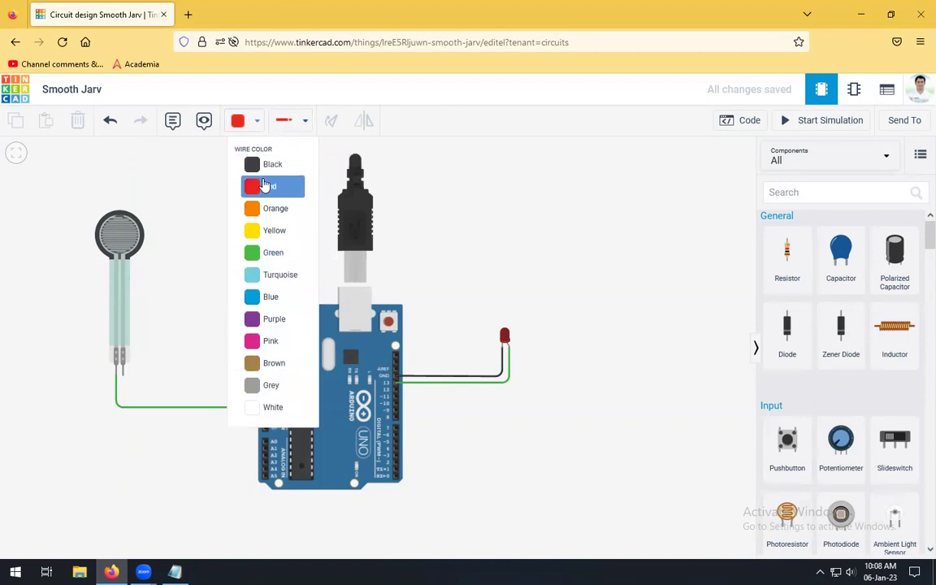
left_click(264, 186)
left_click(123, 361)
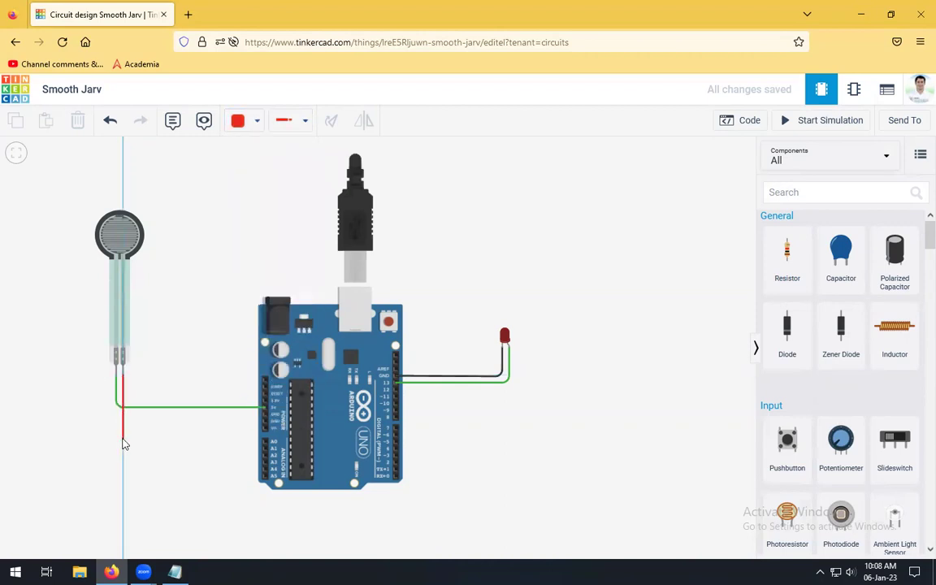
left_click(123, 447)
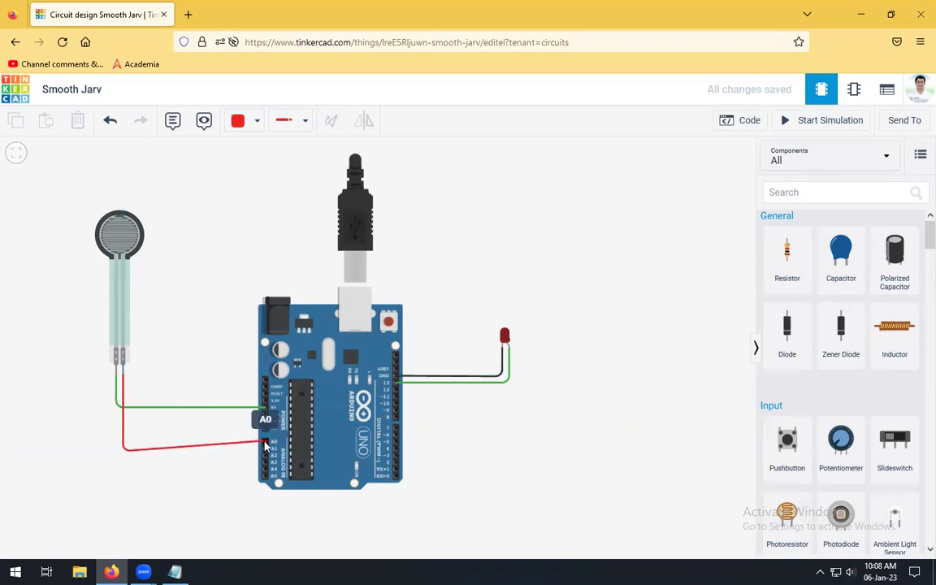
left_click(264, 444)
left_click_drag(123, 454, 125, 444)
left_click(194, 474)
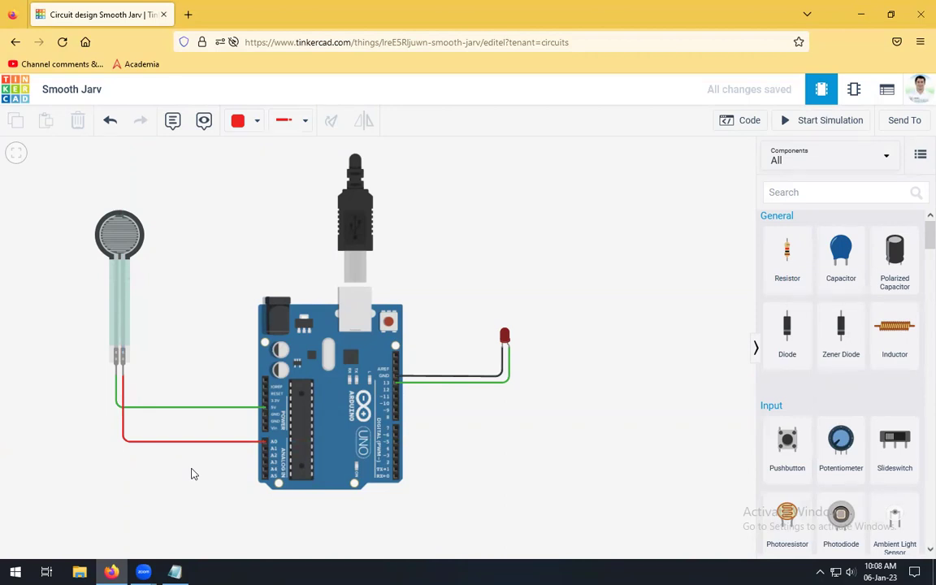
Place a 1 kΩ resistor between the green 5V wire and the red A0 wire, rotated to lie horizontally
left_click_drag(792, 262, 191, 427)
left_click(331, 121)
left_click(331, 121)
left_click(331, 121)
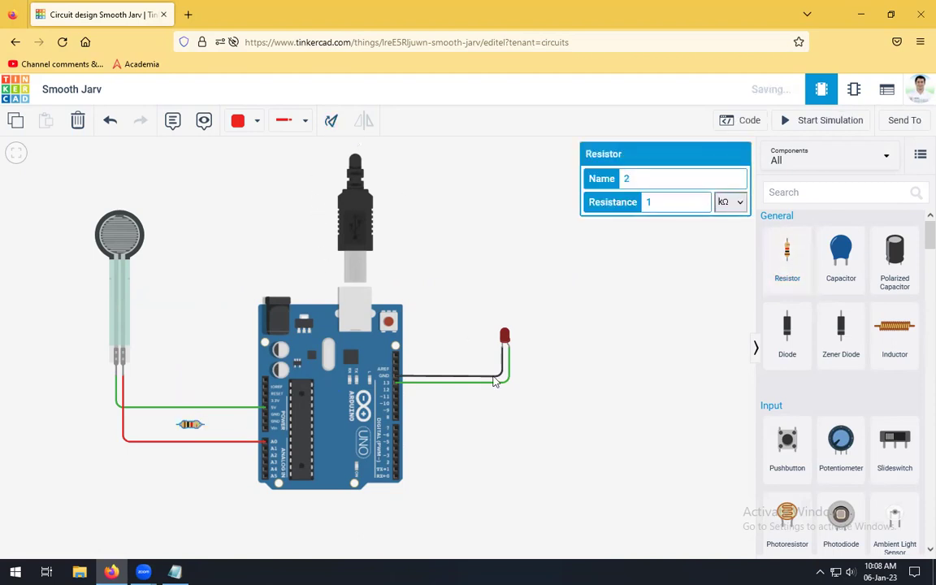
left_click(516, 450)
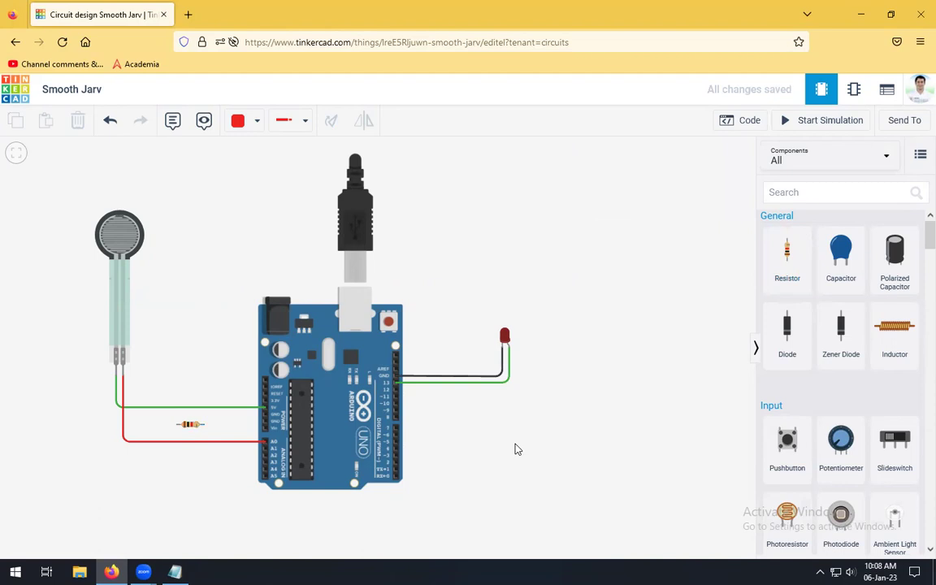
Wire the force sensor's right terminal to the resistor's Terminal 1 with a black wire
left_click(252, 126)
left_click(253, 164)
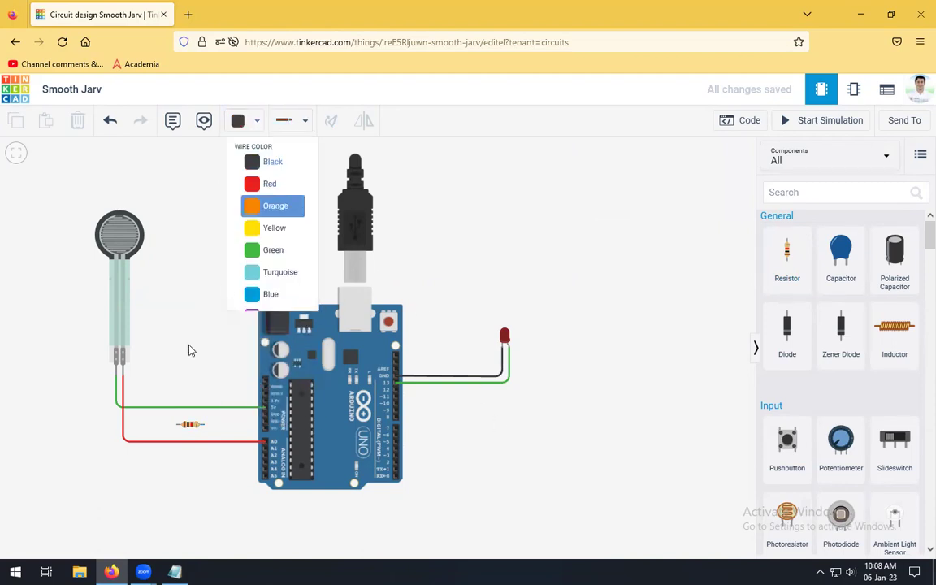
left_click(123, 377)
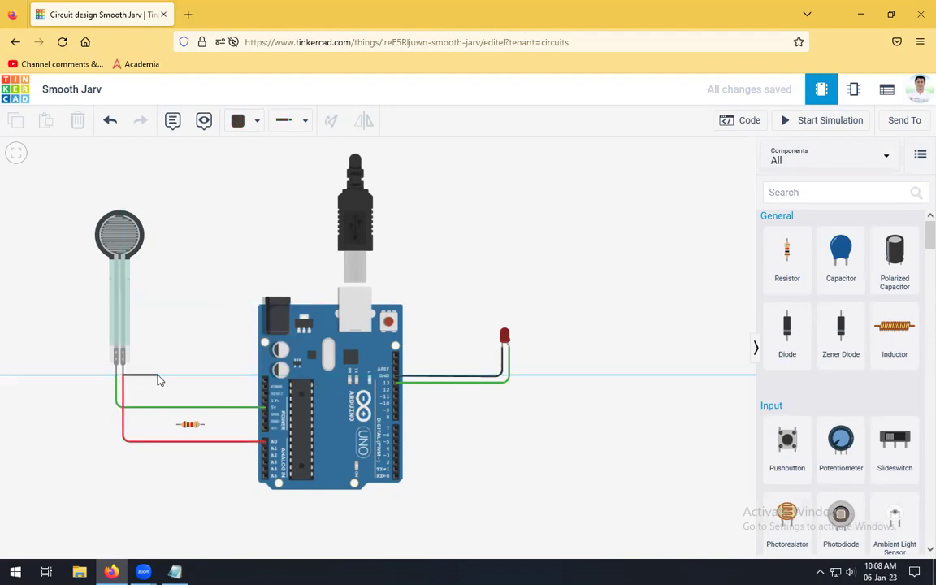
left_click(158, 378)
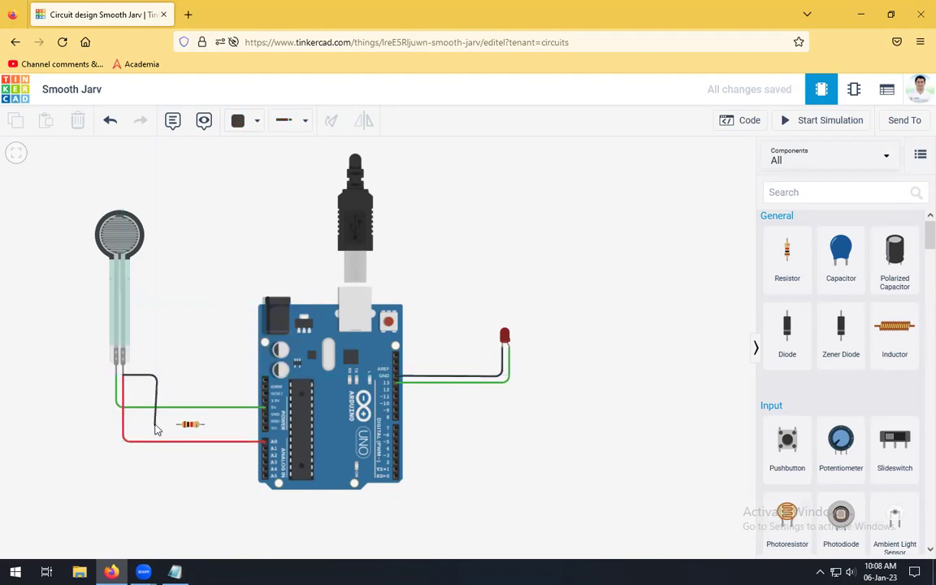
left_click(158, 423)
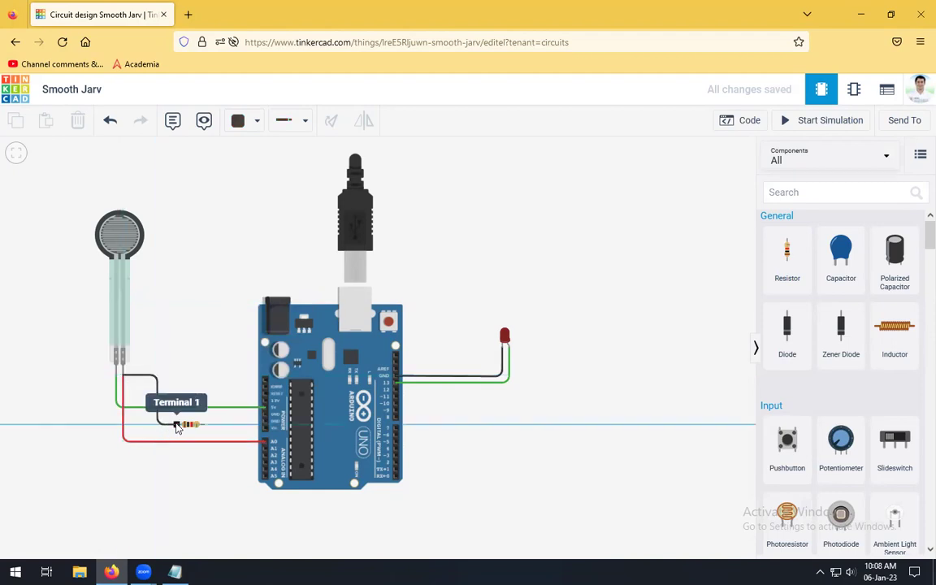
left_click(177, 424)
Connect the resistor's Terminal 2 to the Arduino's lower power GND pin in black, then align the resistor and wire bends with that pin
left_click(203, 426)
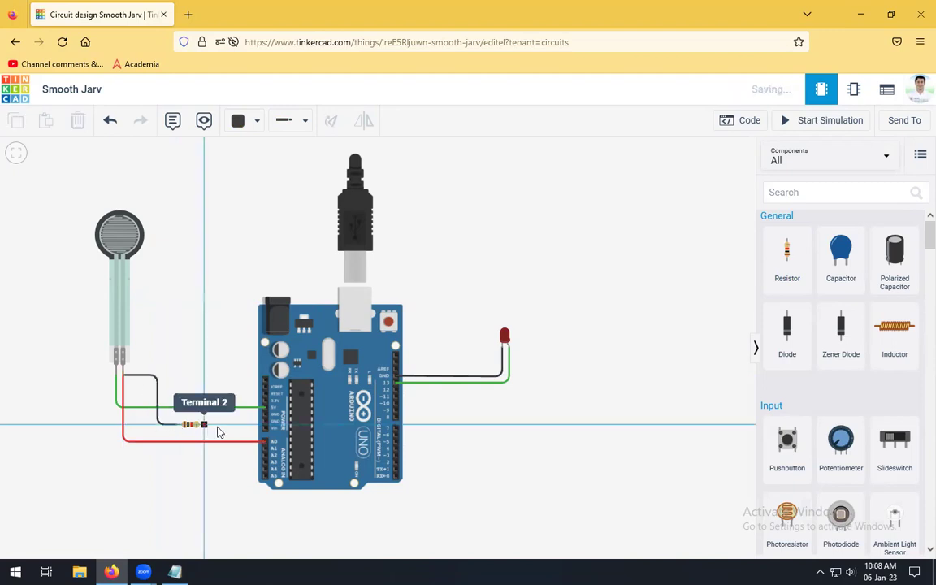
left_click(263, 423)
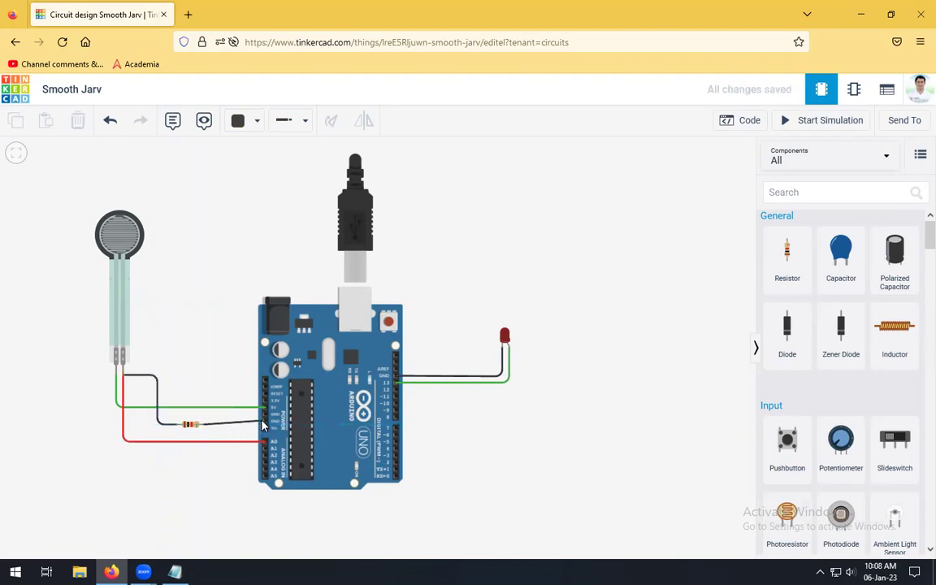
left_click(190, 426)
left_click_drag(188, 430, 158, 420)
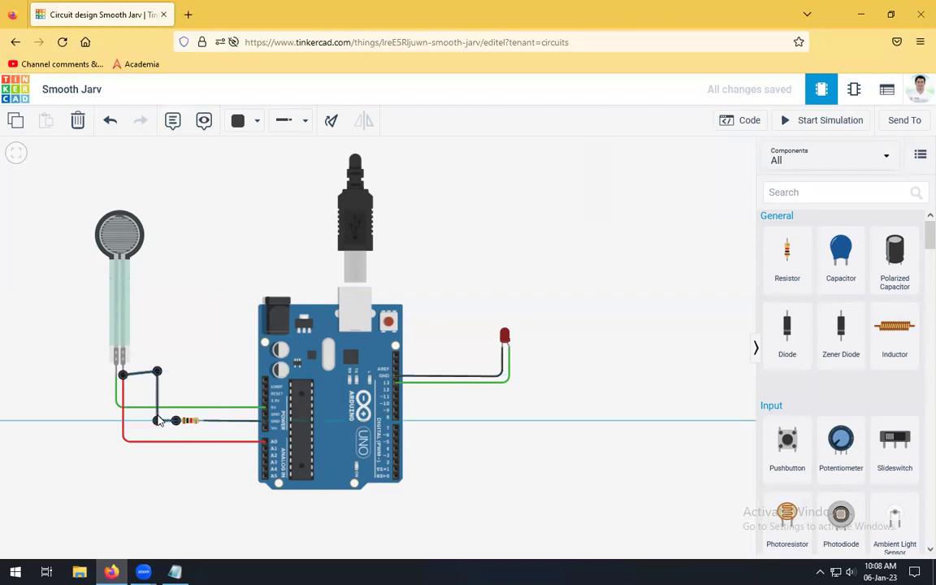
left_click_drag(157, 371, 159, 380)
left_click(512, 441)
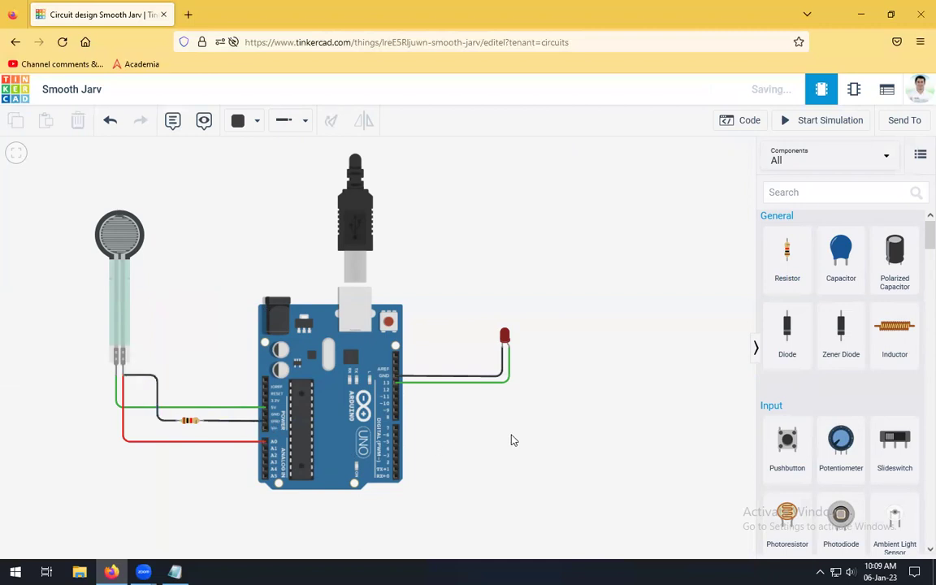
scroll(418, 449, "up", 1)
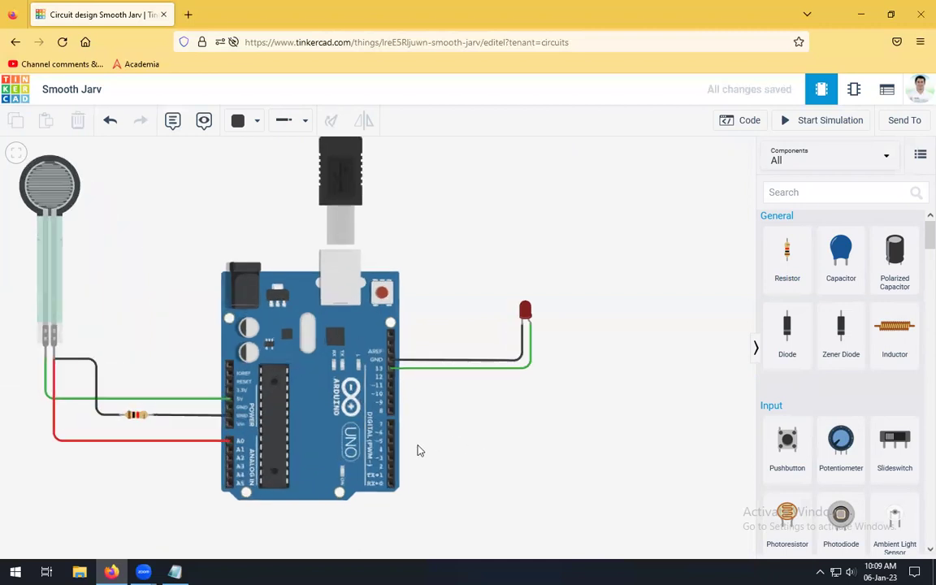
scroll(443, 446, "up", 1)
left_click_drag(435, 447, 543, 466)
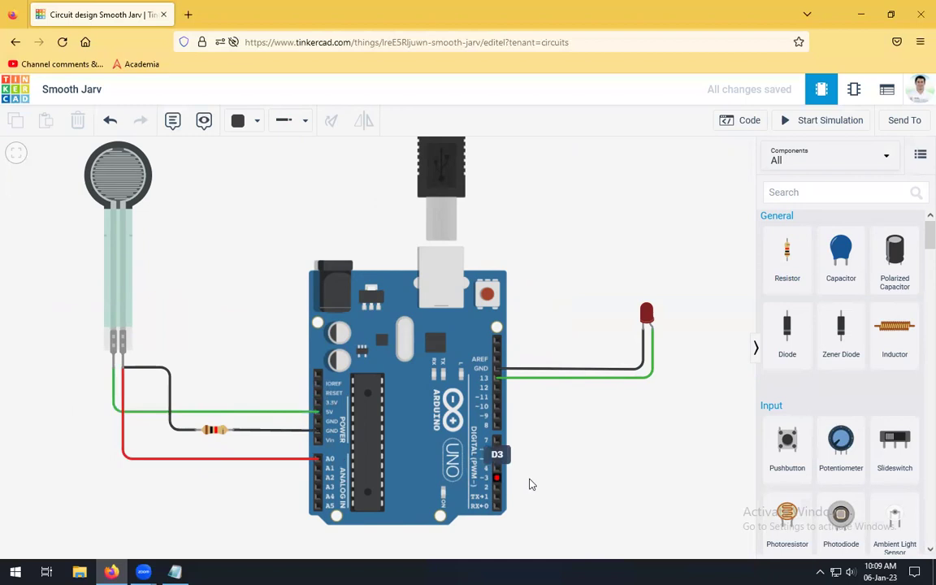
scroll(528, 482, "down", 3)
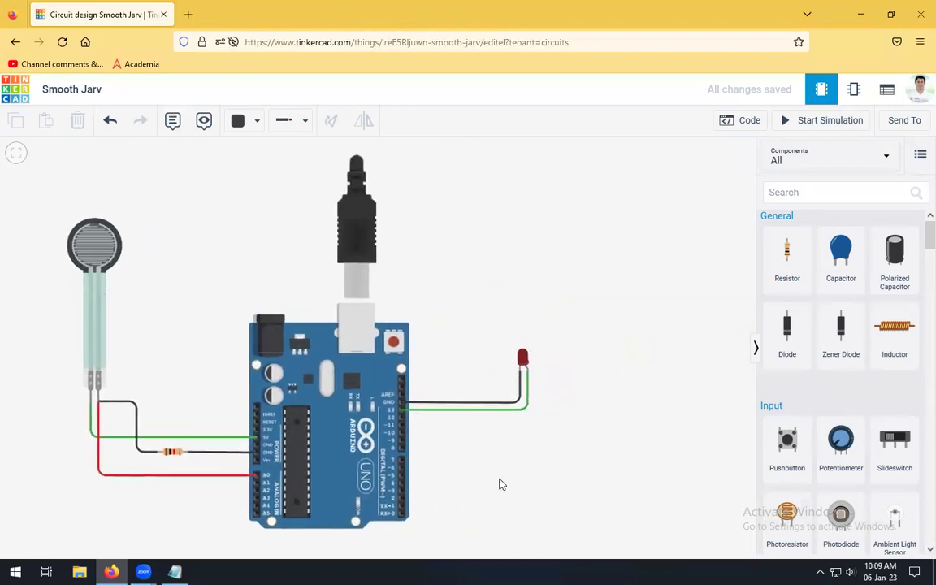
scroll(502, 457, "down", 2)
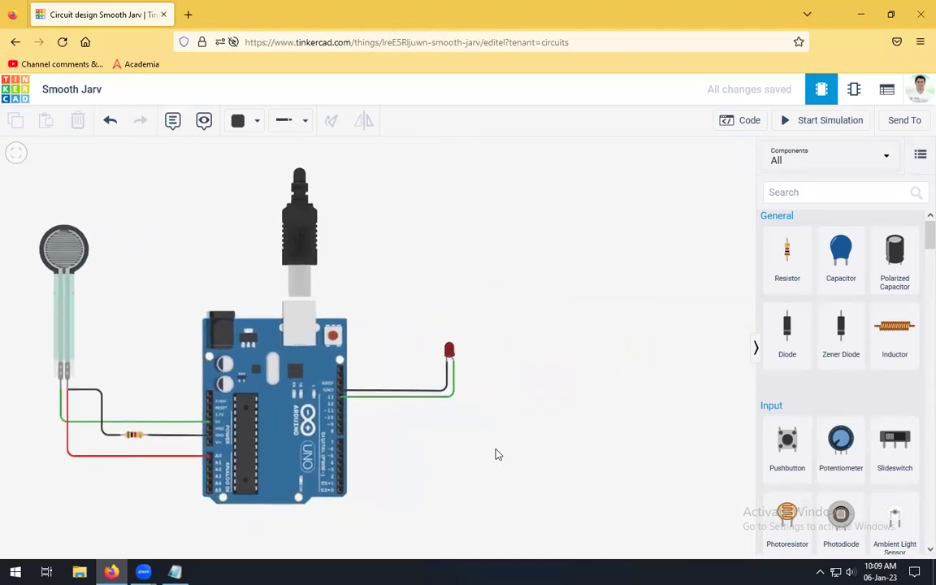
Switch the Arduino code editor from blocks to text mode and clear the default code
left_click(748, 131)
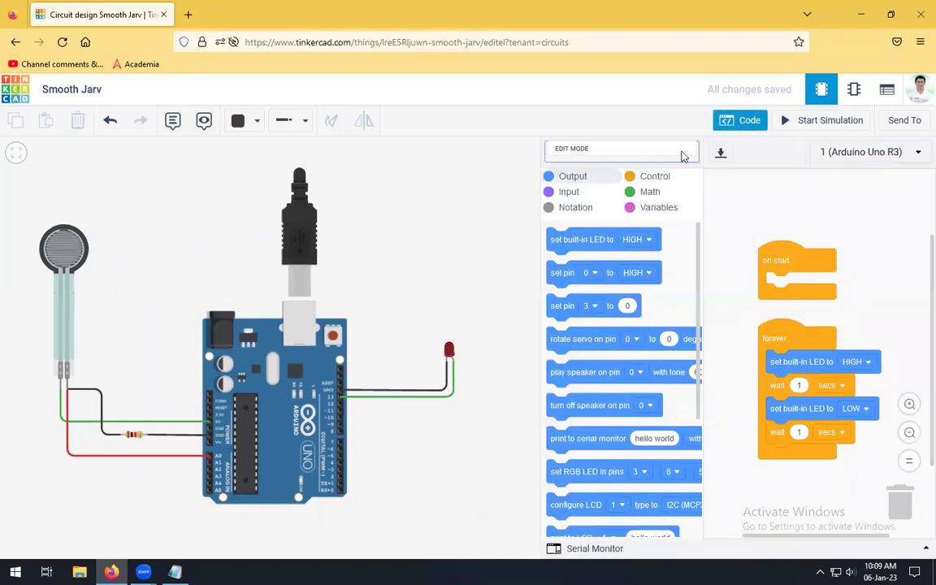
left_click(680, 153)
left_click(595, 198)
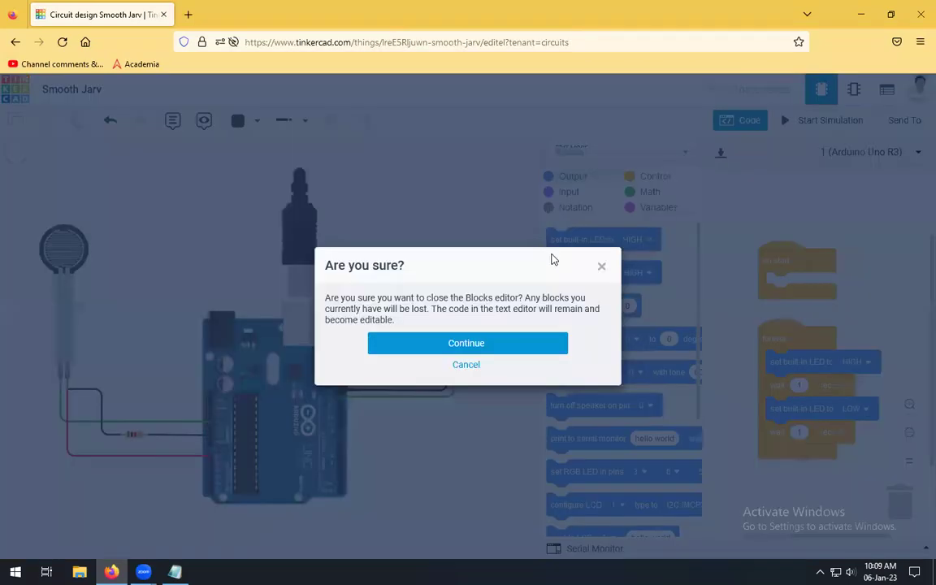
left_click(506, 347)
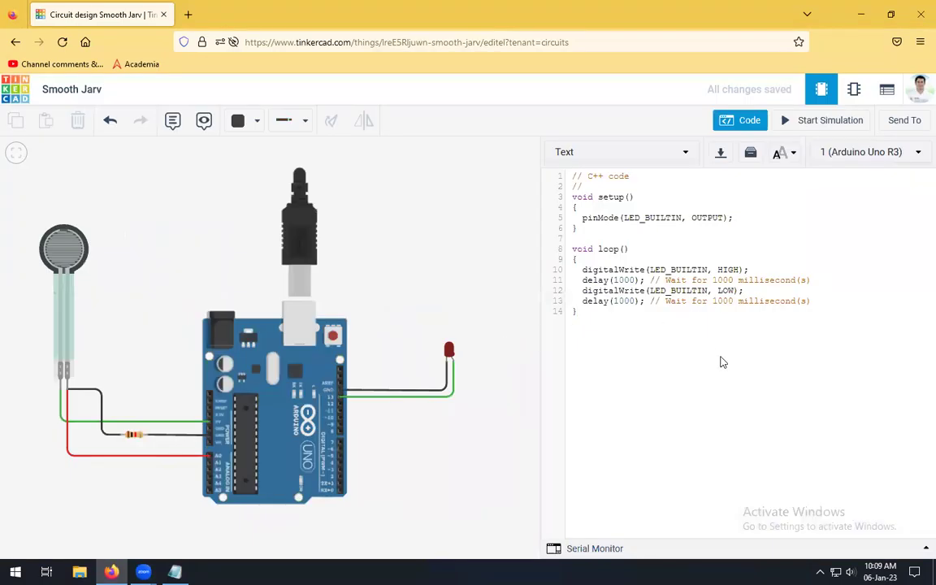
key("ctrl+a")
key("Delete")
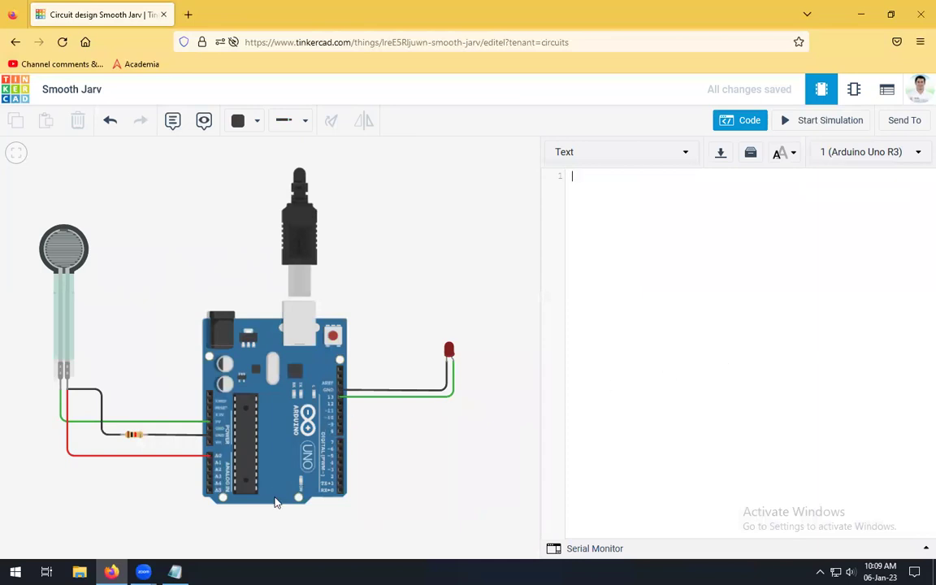
Check the force sensor sketch in Notepad, return to Tinkercad and insert that sketch into the empty Arduino code editor
left_click(175, 572)
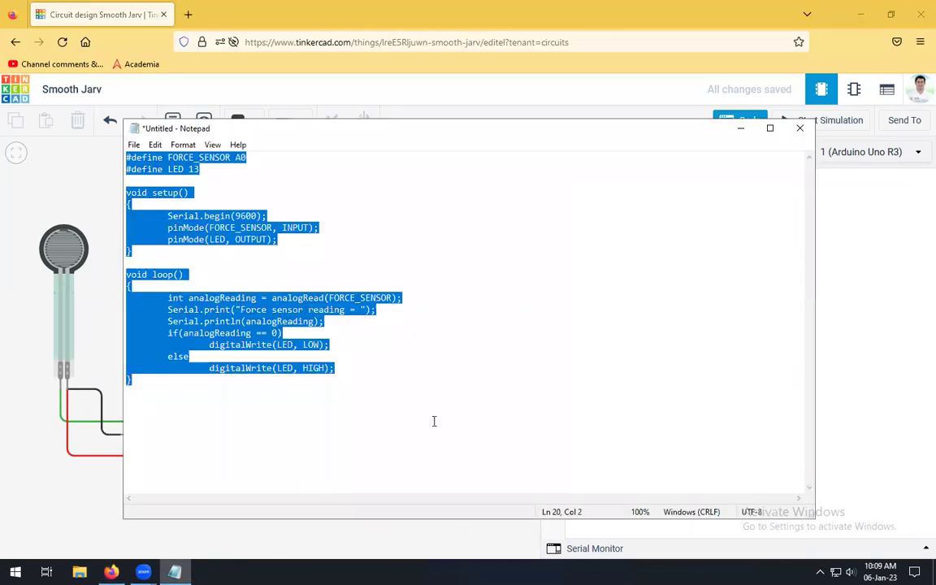
key("alt+Tab")
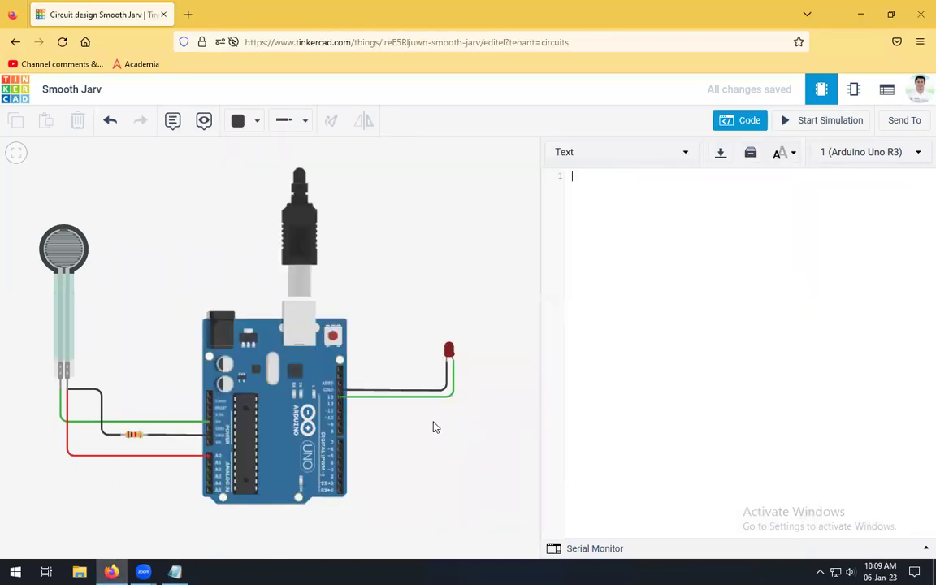
type("#define FORCE_SENSOR A0 #define LED 13  void setup() {     Serial.begin(9600);     pinMode(FORCE_SENSOR, INPUT);     pinMode(LED, OUTPUT); }  void loop() {     int analogReading = analogRead(FORCE_SENSOR);     Serial.print(\"Force sensor reading = \");     Serial.println(analogReading);     if(analogReading == 0)         digitalWrite(LED, LOW);     else         digitalWrite(LED, HIGH); }")
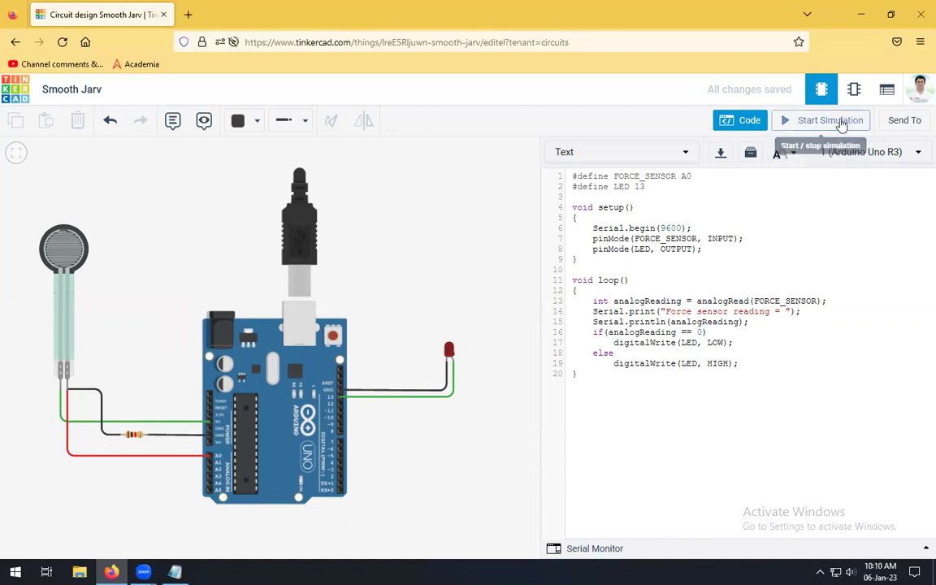
Start the simulation, dismiss the debugger help and open the Serial Monitor
left_click(809, 124)
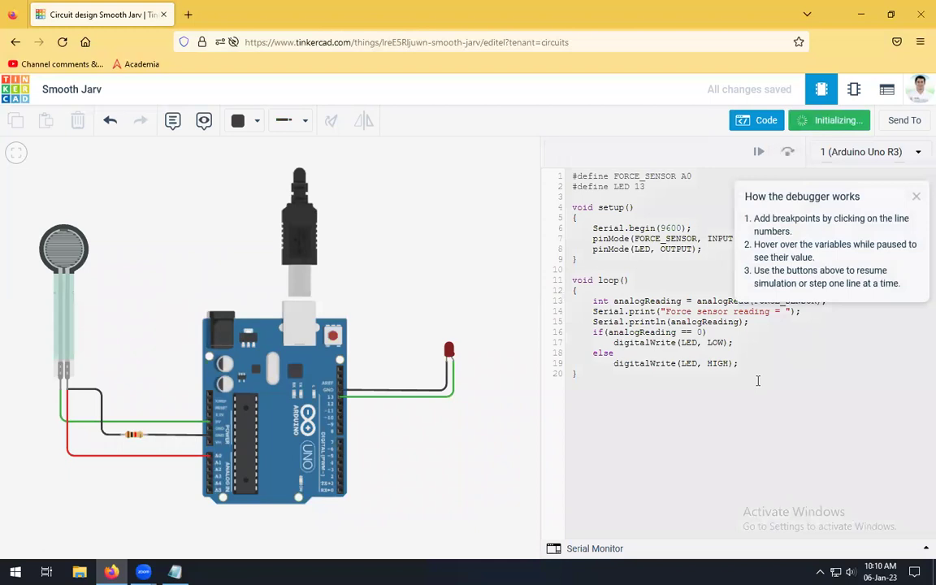
left_click(915, 197)
left_click(577, 550)
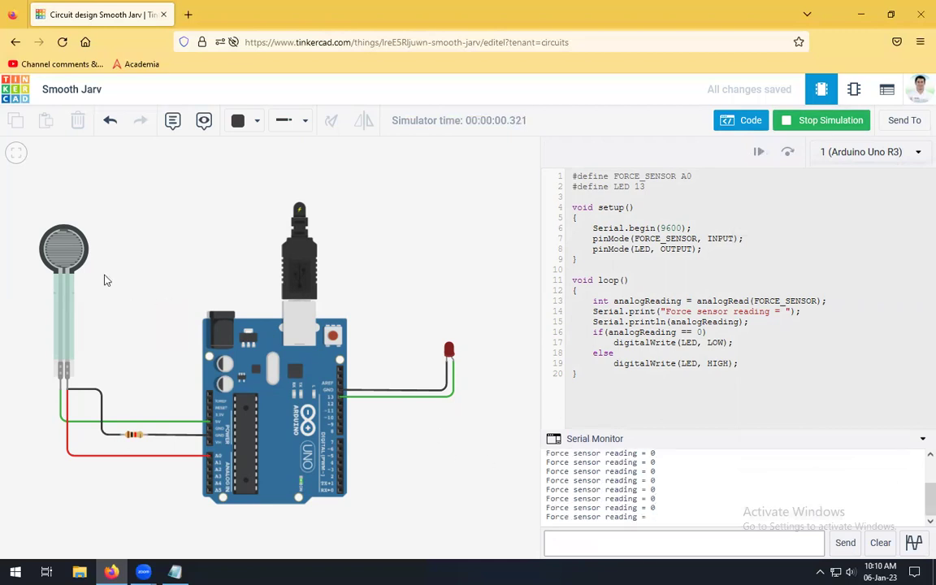
Test the force sensor in the simulation by applying about 0.27 N, raising it to about 2.88 N, and returning it to 0 N
left_click(69, 255)
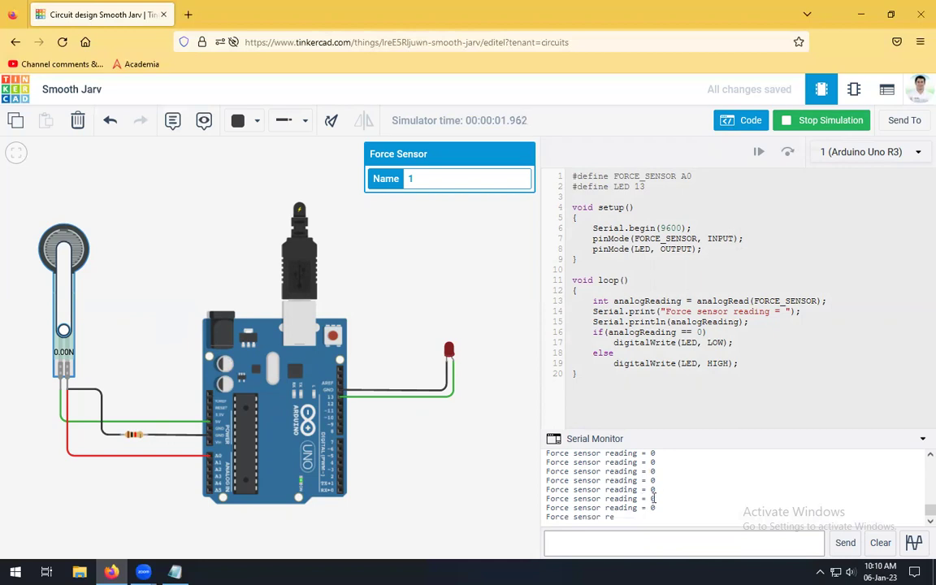
mouse_move(64, 330)
left_mouse_down()
mouse_move(61, 309)
mouse_move(64, 320)
left_mouse_up()
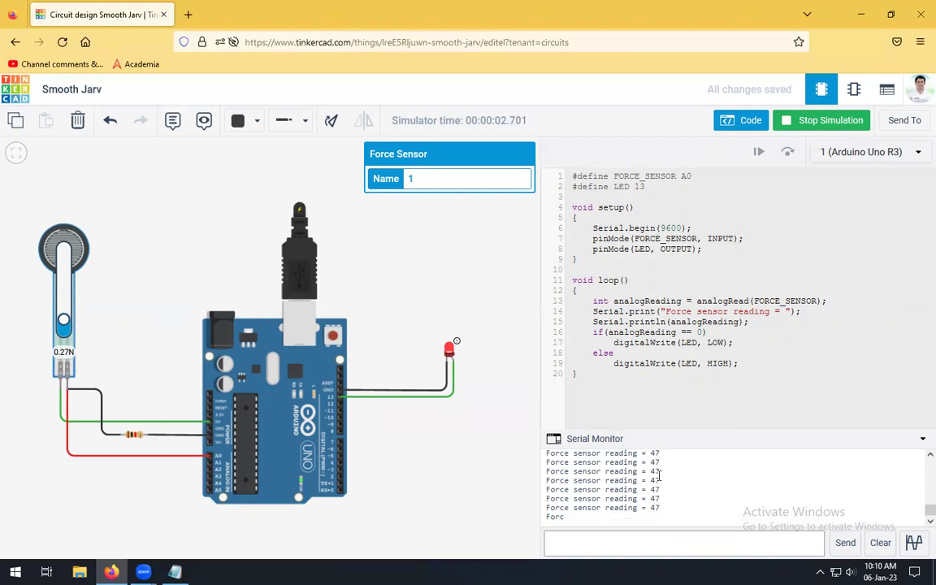
left_click_drag(64, 319, 60, 246)
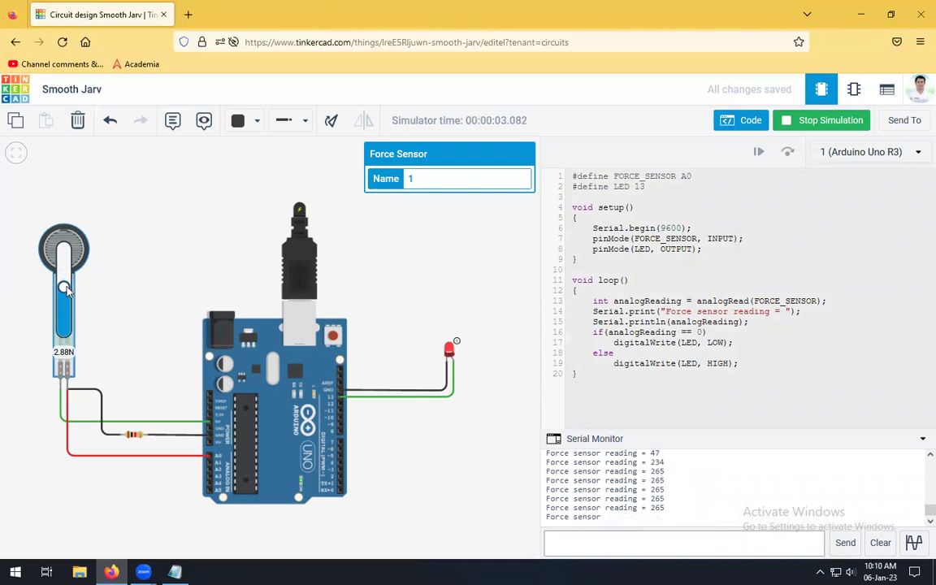
left_click_drag(65, 289, 75, 351)
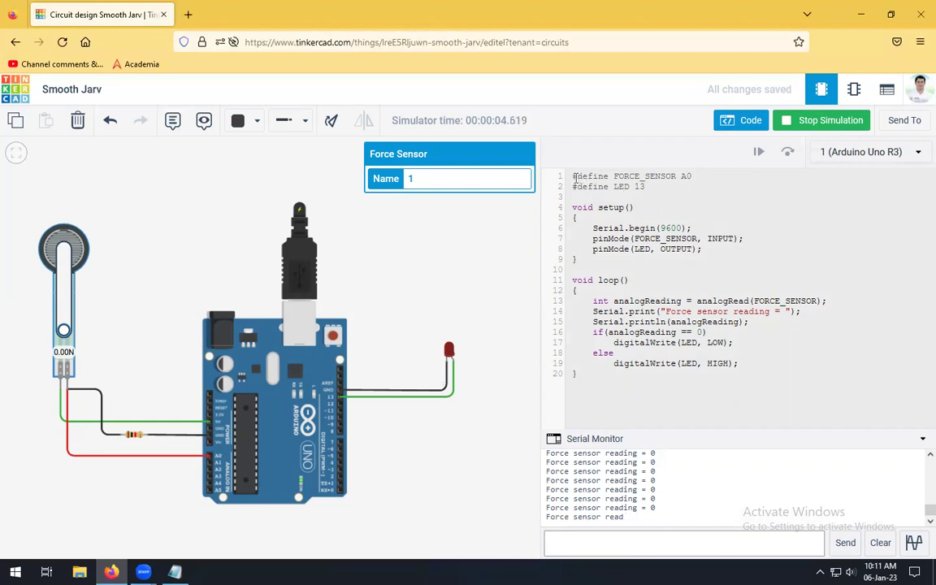
Look over the FORCE_SENSOR definition on the sketch's first line and stop the simulation
left_click_drag(572, 176, 694, 175)
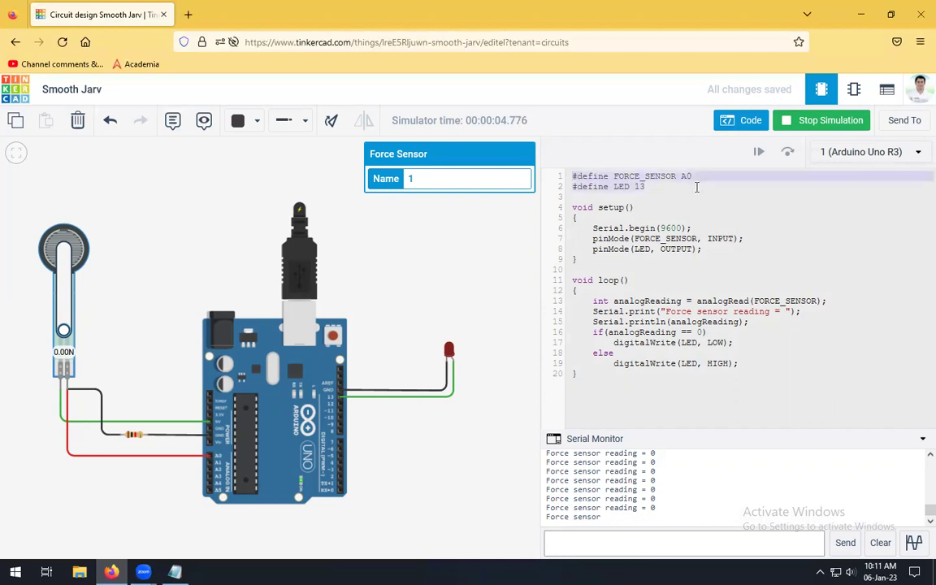
left_click(641, 175)
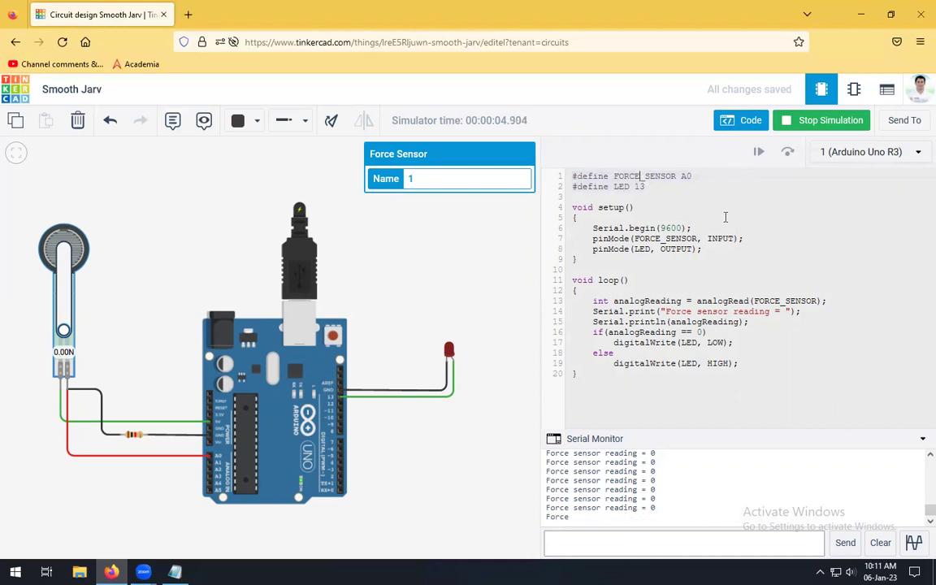
left_click(820, 122)
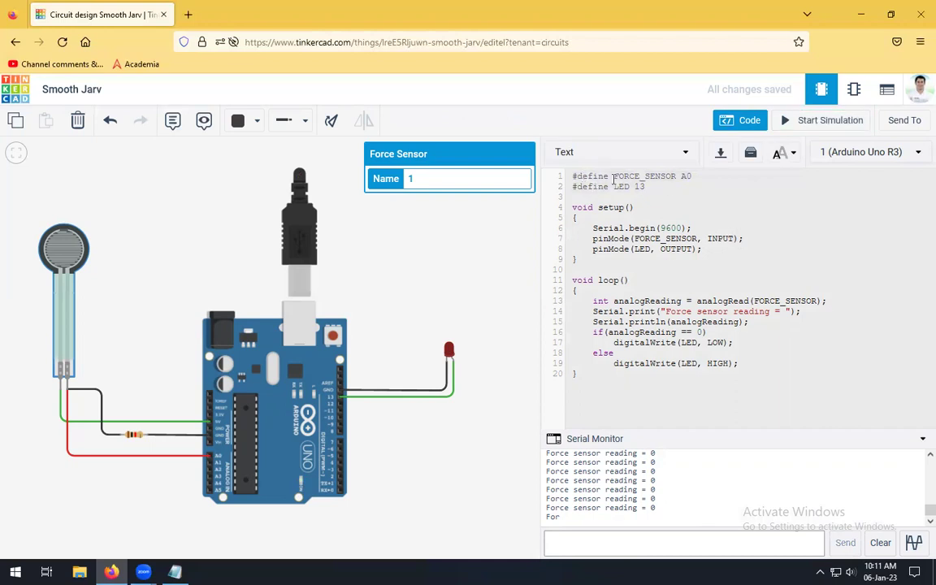
Examine the FORCE_SENSOR and LED pin definitions on the first two lines of the sketch
left_click_drag(616, 176, 673, 176)
left_click(685, 176)
key("BackSpace")
type("A")
left_click_drag(614, 186, 635, 186)
left_click(659, 185)
Examine the setup function's serial initialisation and the pinMode settings for the force sensor and LED
left_click(658, 230)
left_click_drag(634, 238, 695, 238)
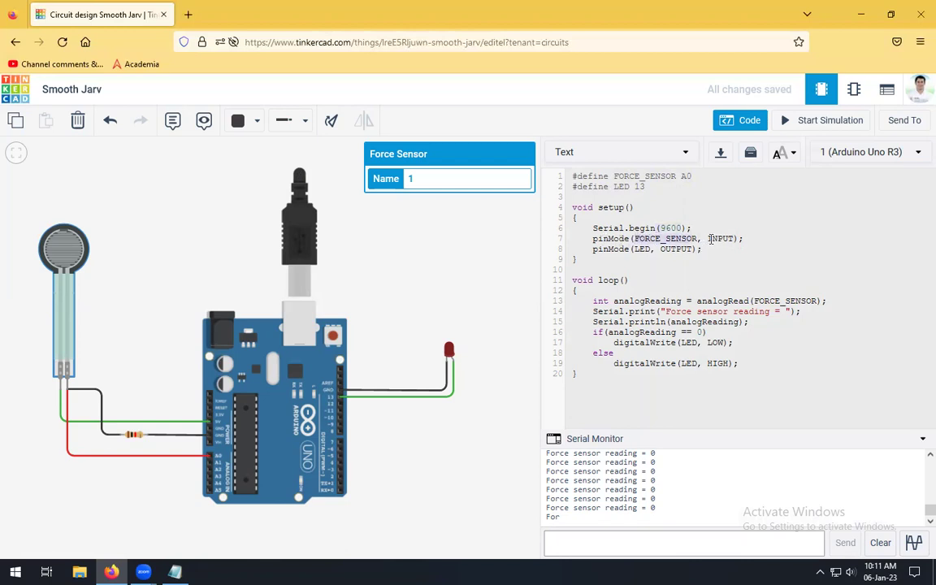
double_click(718, 238)
double_click(641, 249)
double_click(677, 249)
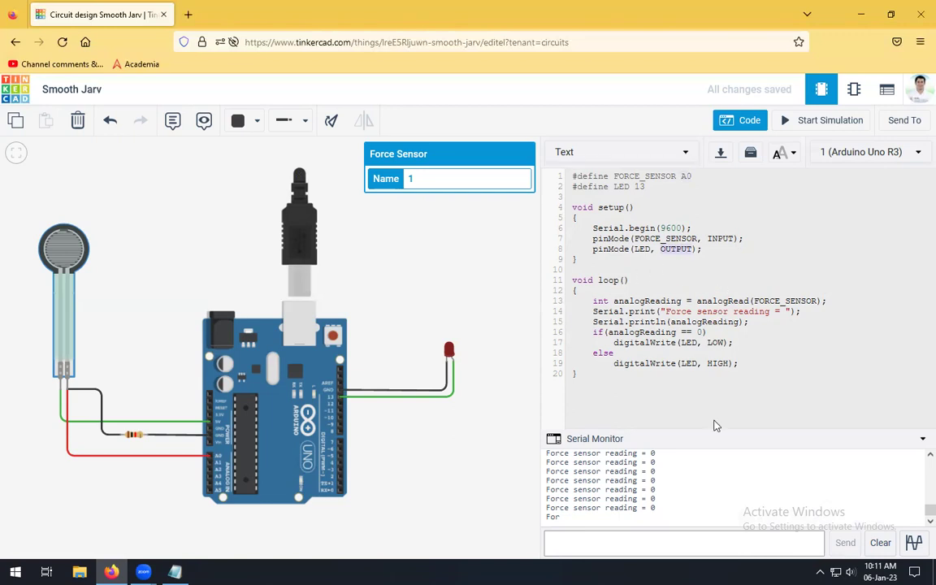
Collapse the Serial Monitor and examine how the loop function stores the sensor's analogRead value and prints it to serial
left_click(589, 438)
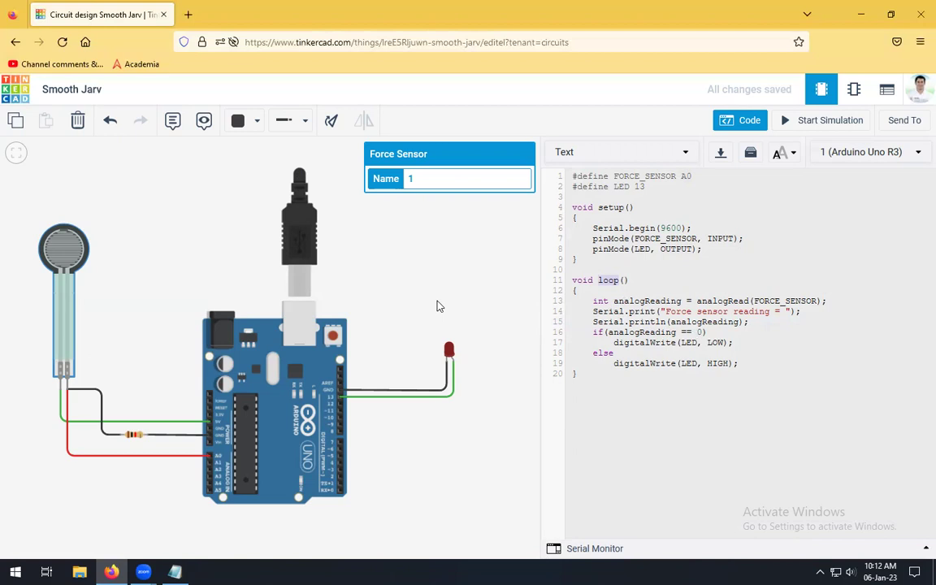
left_click(633, 300)
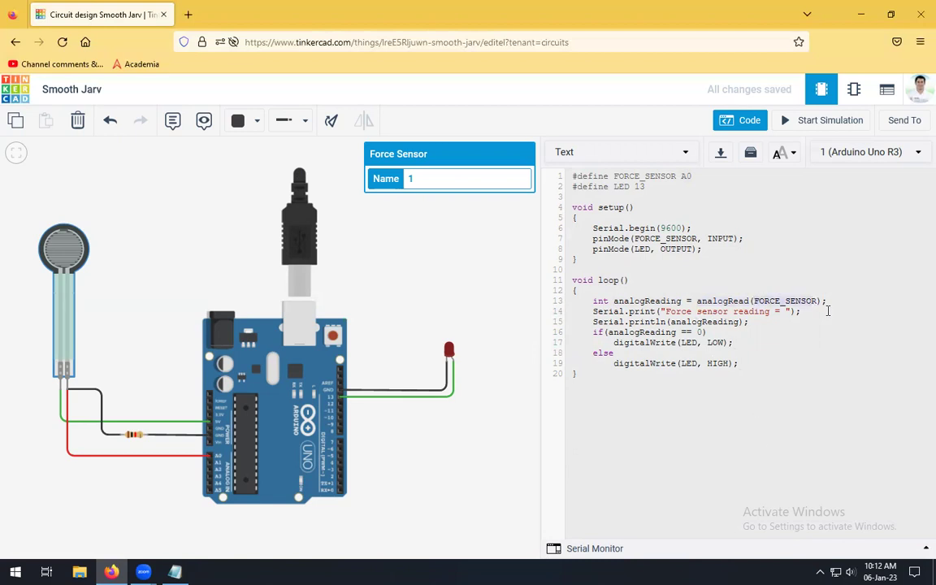
left_click(730, 300)
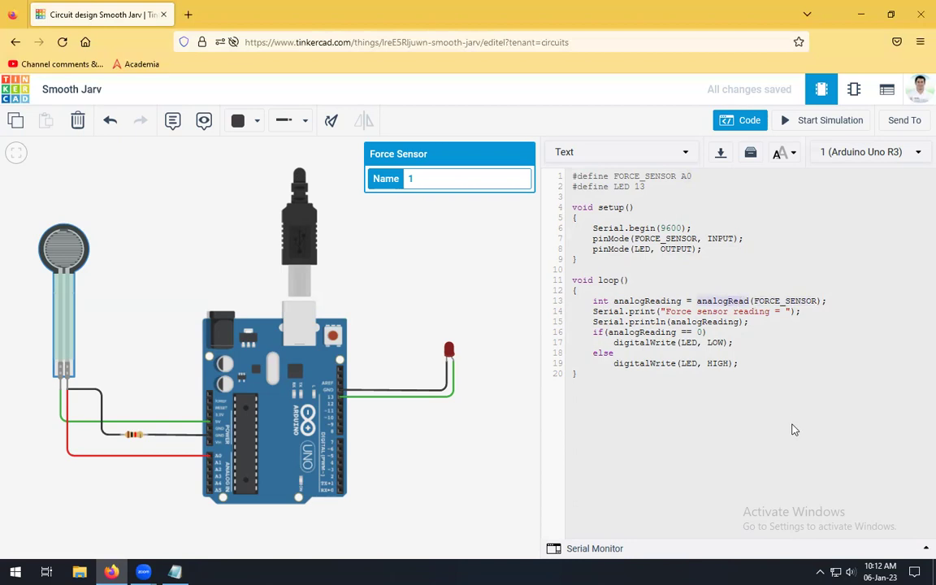
left_click(650, 301)
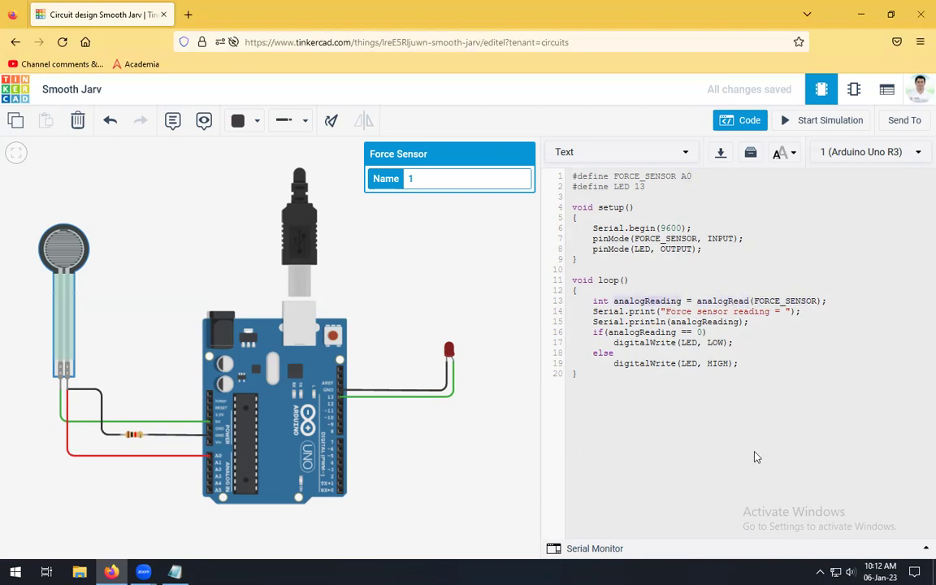
left_click_drag(592, 323, 658, 317)
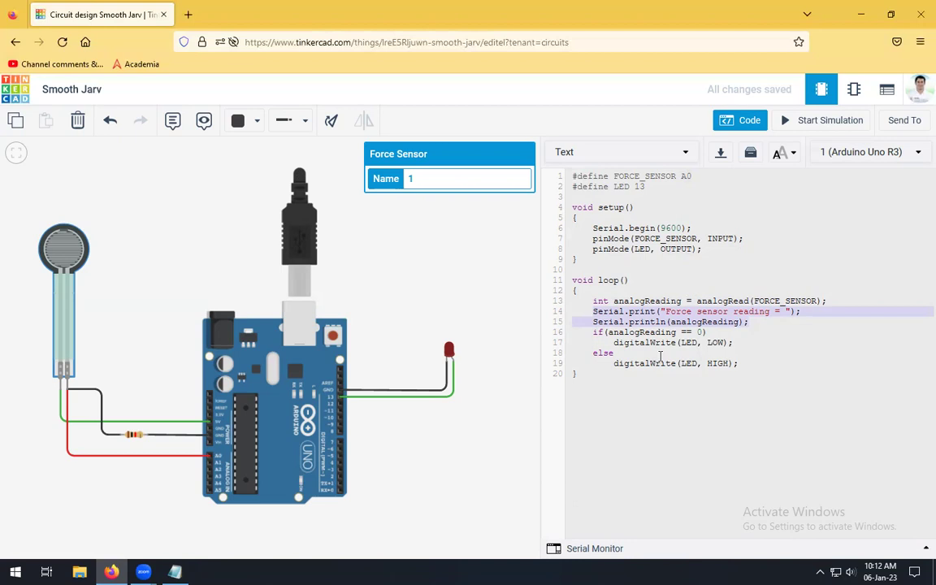
Examine the if/else block that writes LOW or HIGH to the LED depending on analogReading
left_click(596, 331)
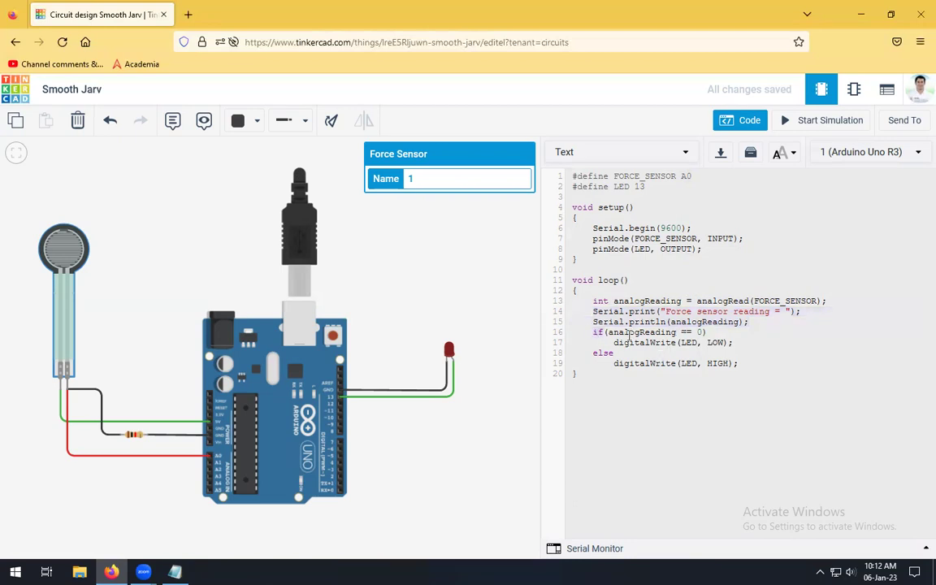
left_click(707, 333)
left_click_drag(613, 342, 732, 344)
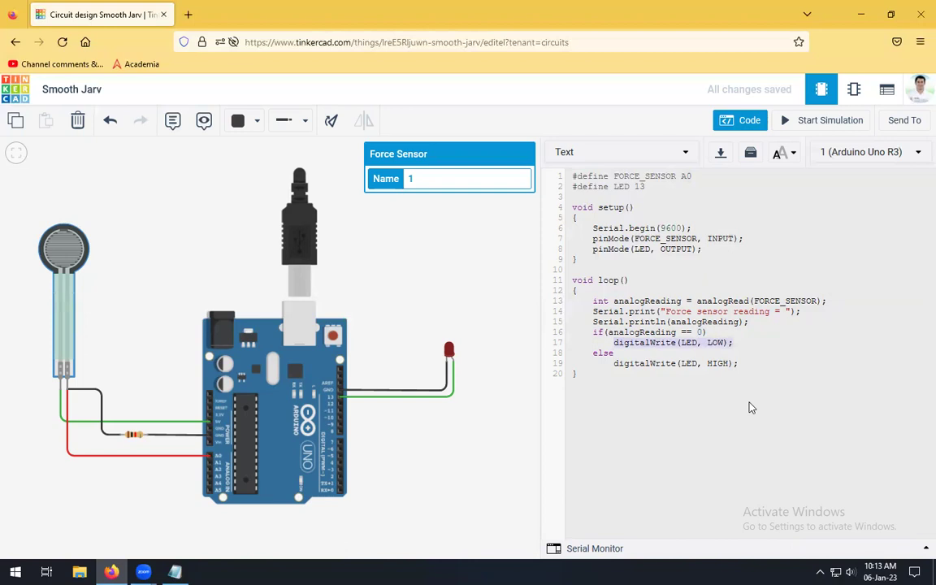
left_click(700, 330)
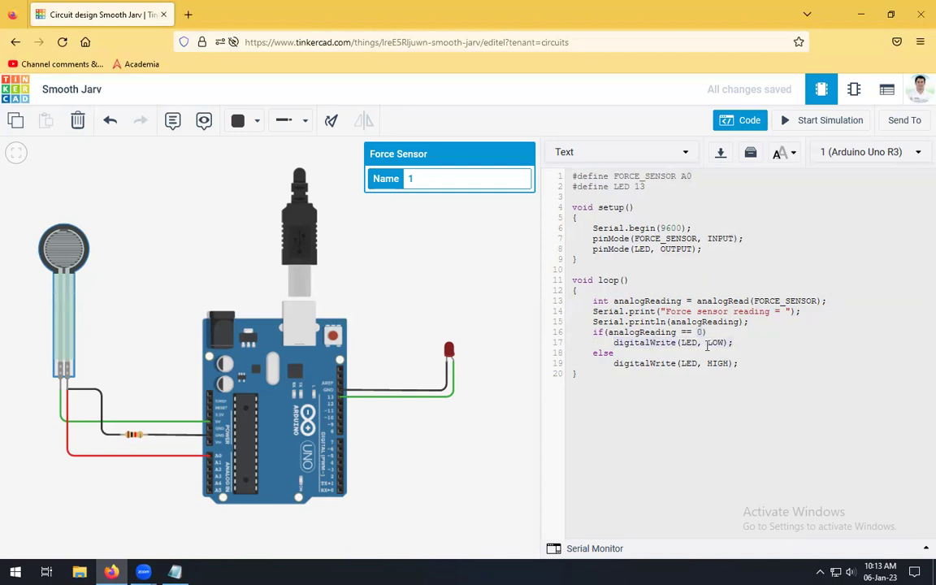
double_click(597, 353)
double_click(718, 364)
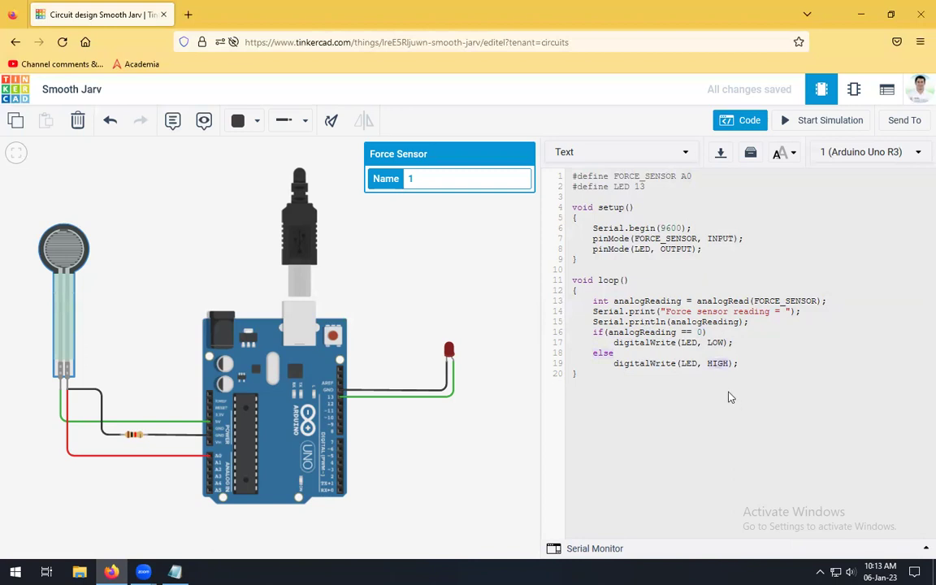